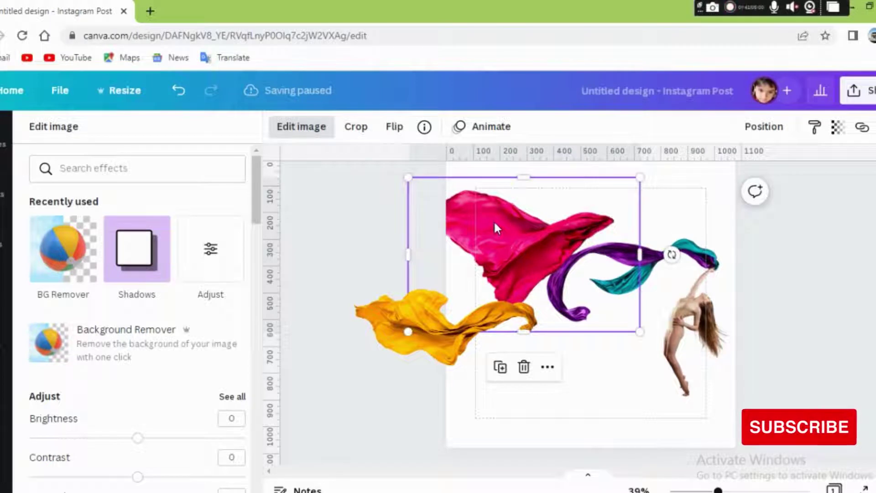
Move the pink fabric to the dancer's raised hand and overlay the yellow fabric on its upper left part
left_click_drag(494, 225, 598, 264)
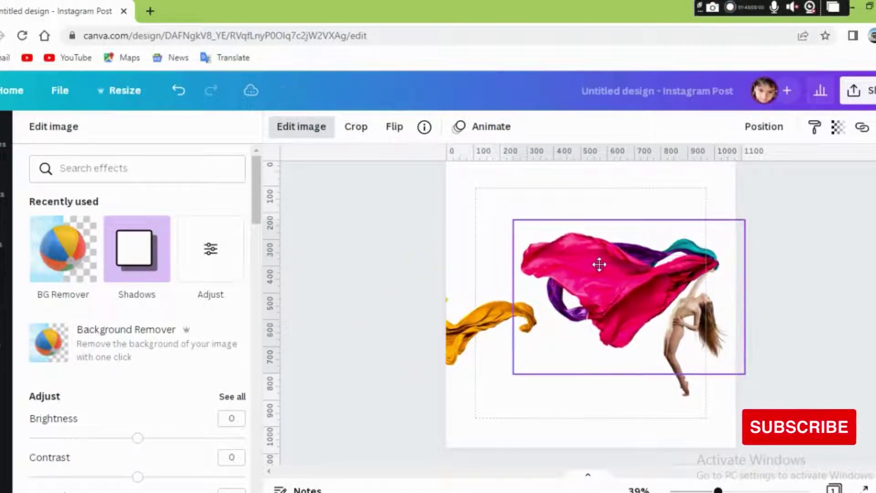
left_click_drag(484, 326, 606, 255)
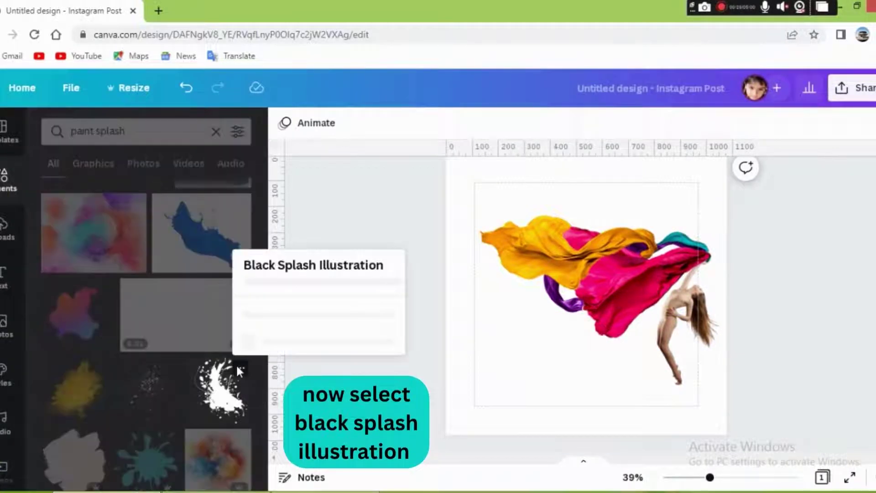
Insert the Black Splash Illustration, shrink and rotate it, recolour it dark orange, and fit it to the yellow fabric's far left tip
left_click(226, 385)
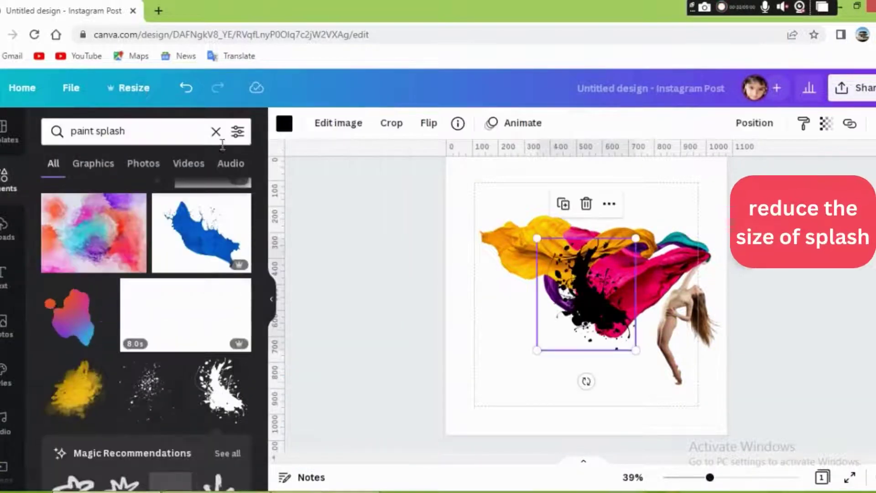
left_click_drag(591, 297, 528, 348)
left_click(284, 123)
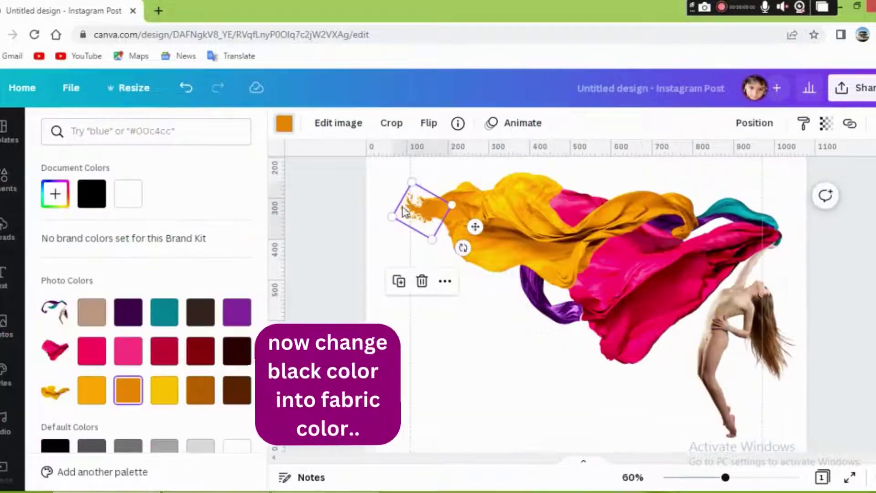
Place a copy of the splash on the yellow fabric's lower left edge, recolour it bright yellow and rotate it to follow the edge
mouse_move(475, 227)
left_mouse_down()
mouse_move(497, 262)
mouse_move(542, 283)
mouse_move(525, 285)
mouse_move(465, 231)
mouse_move(463, 317)
mouse_move(508, 261)
mouse_move(516, 305)
mouse_move(534, 332)
left_mouse_up()
left_click(165, 394)
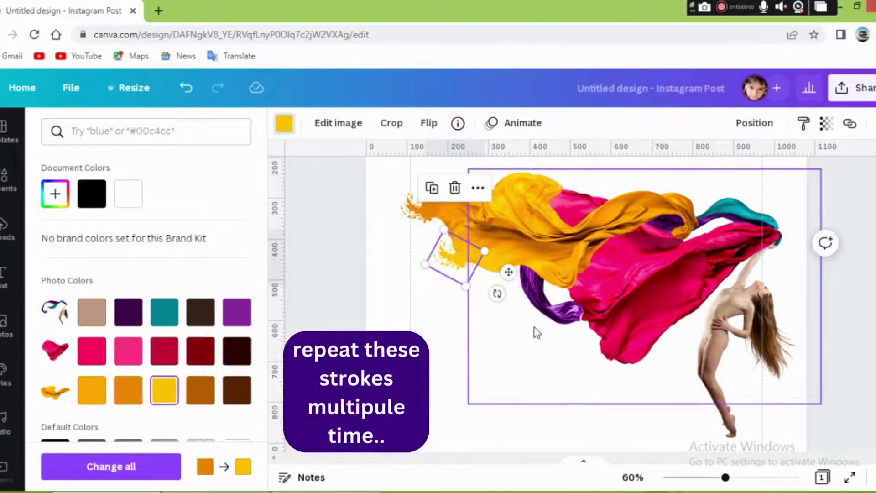
left_click_drag(504, 298, 577, 302)
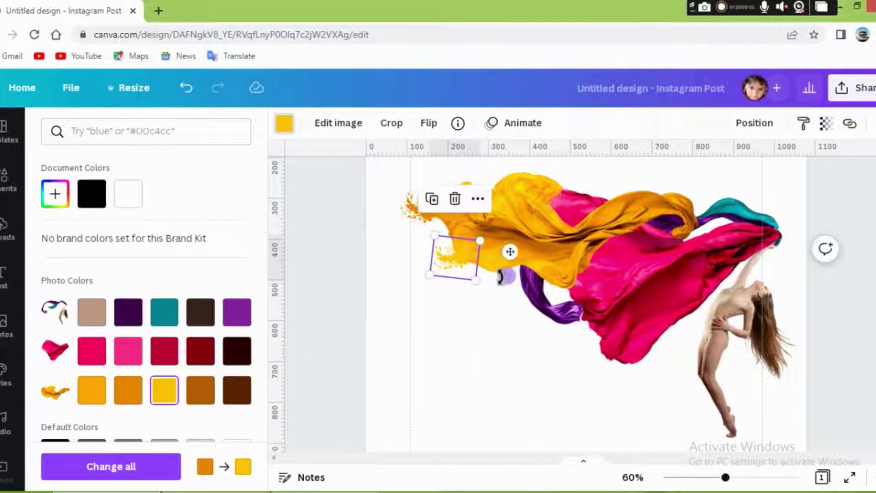
Place another bright yellow copy of the splash along the peak of the yellow fabric's upper edge
left_click_drag(438, 251, 472, 296)
left_click_drag(542, 298, 565, 173)
left_click(514, 368)
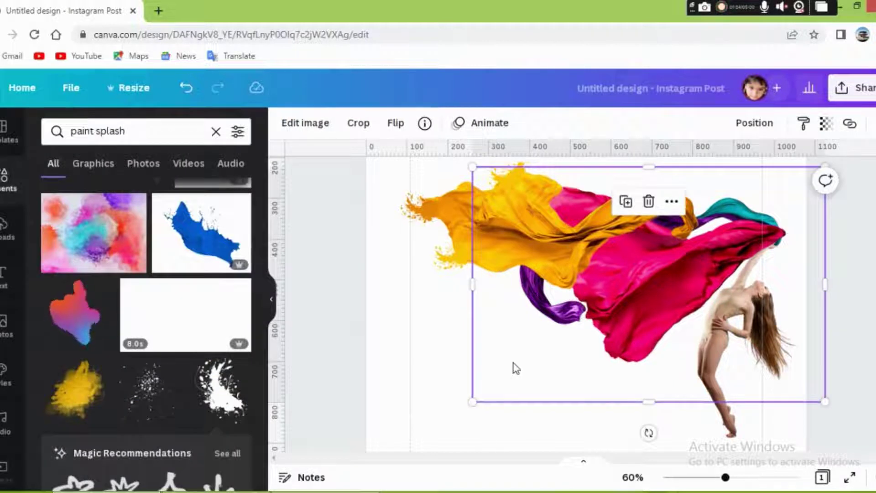
left_click(417, 371)
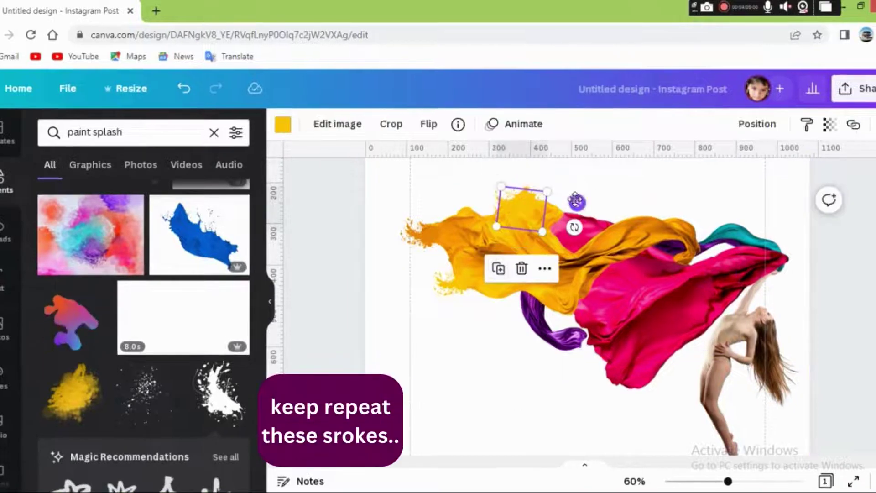
Recolour a further splash copy dark orange, rotate it, and place it on the upper edge of the yellow fabric's right-hand fold
left_click_drag(576, 203, 642, 194)
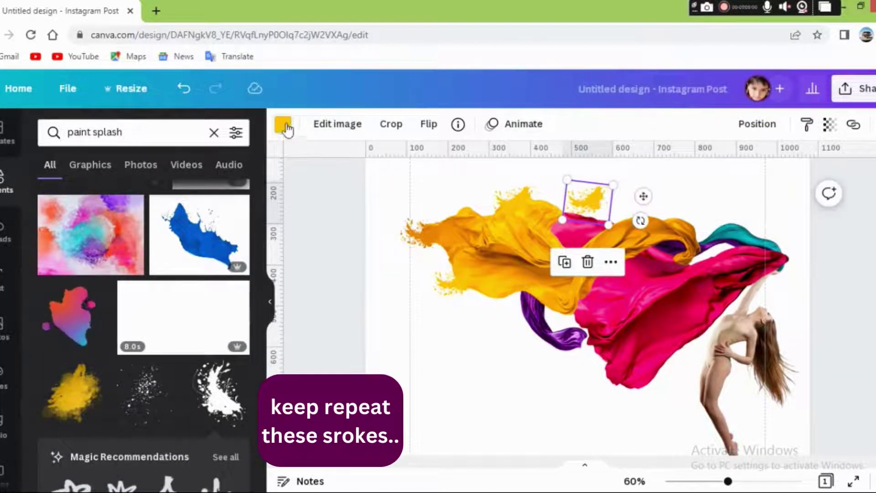
left_click(283, 125)
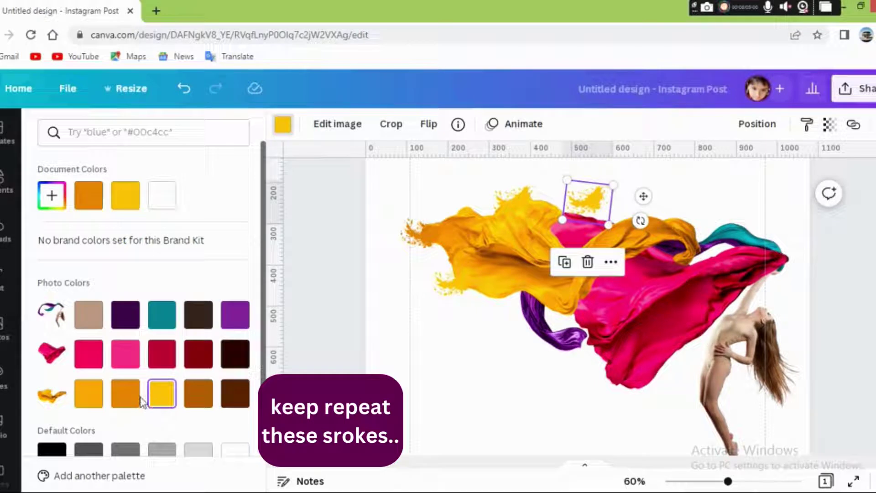
left_click(126, 393)
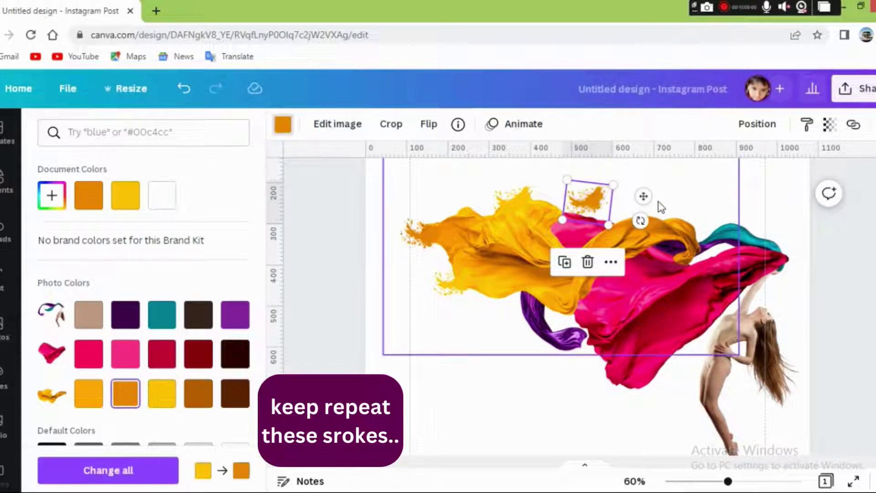
left_click_drag(639, 221, 600, 239)
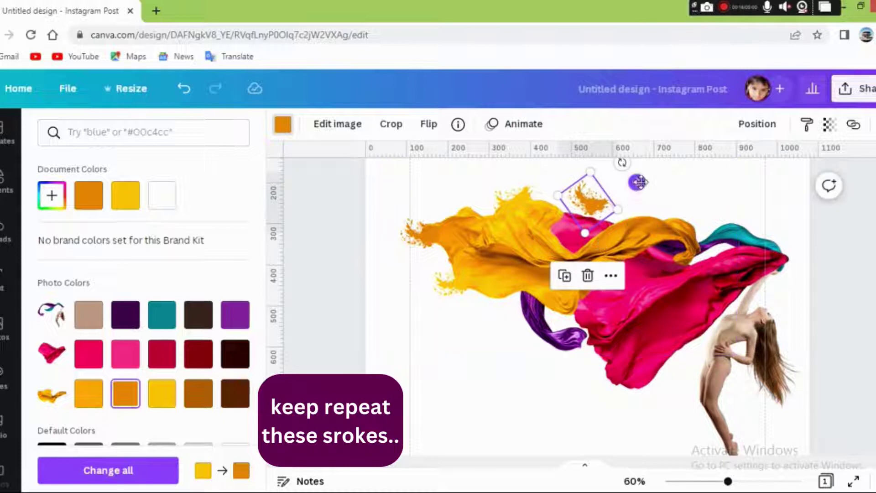
left_click_drag(637, 182, 697, 199)
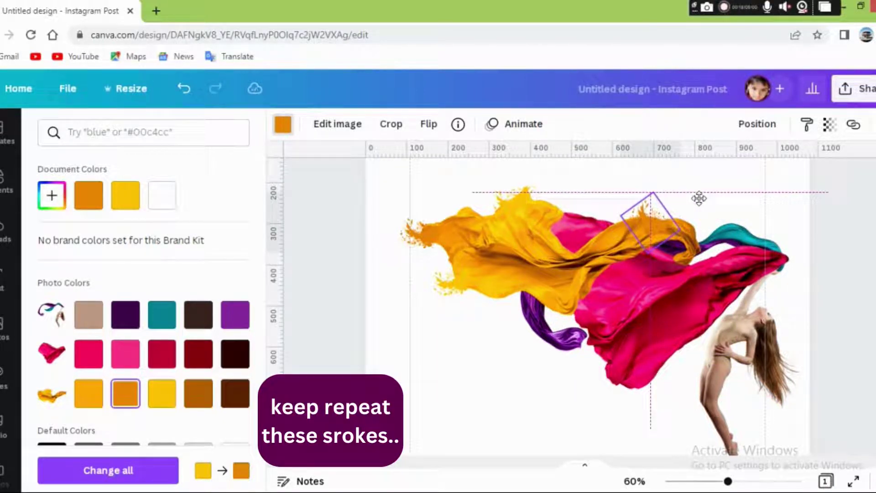
Rotate another splash copy, recolour it light orange, and fit it to the yellow fabric's upper left corner
mouse_move(697, 196)
left_mouse_down()
mouse_move(700, 204)
mouse_move(596, 283)
mouse_move(548, 293)
mouse_move(542, 273)
mouse_move(540, 316)
left_mouse_up()
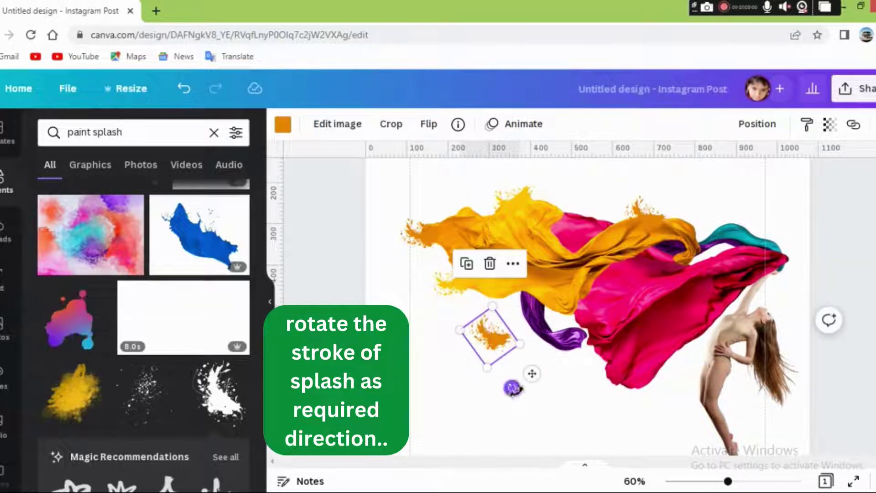
left_click_drag(512, 388, 580, 325)
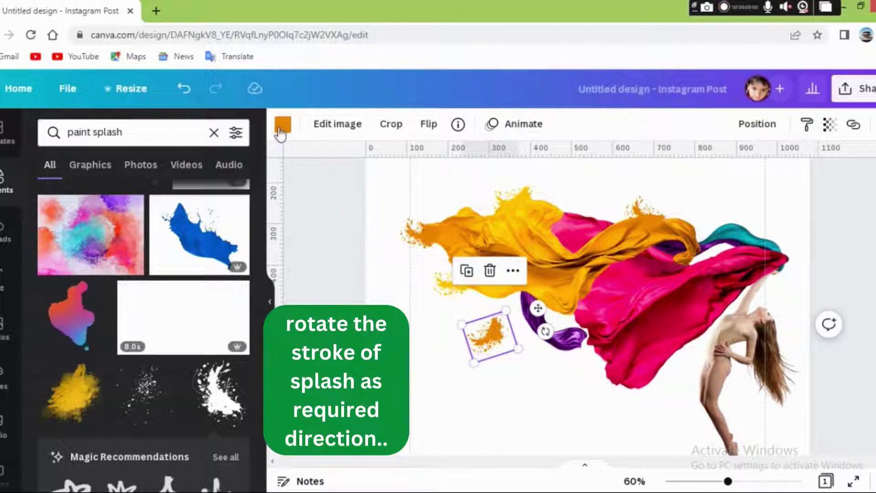
left_click(282, 125)
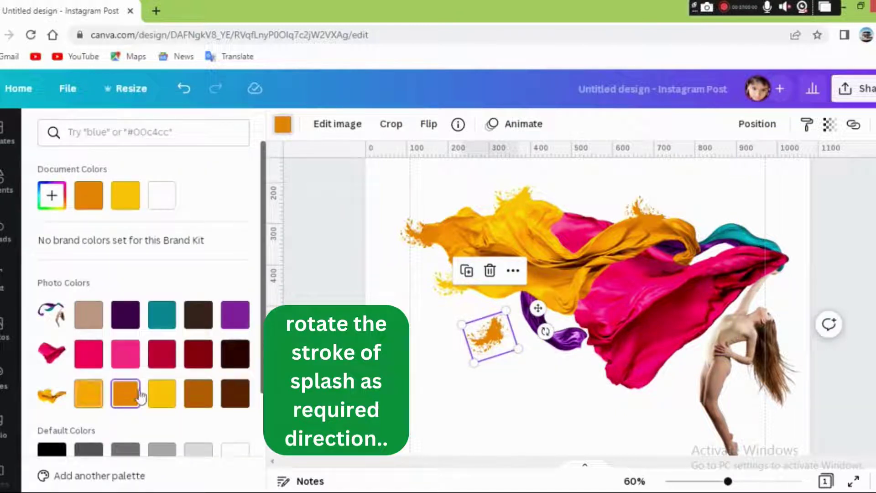
left_click(91, 393)
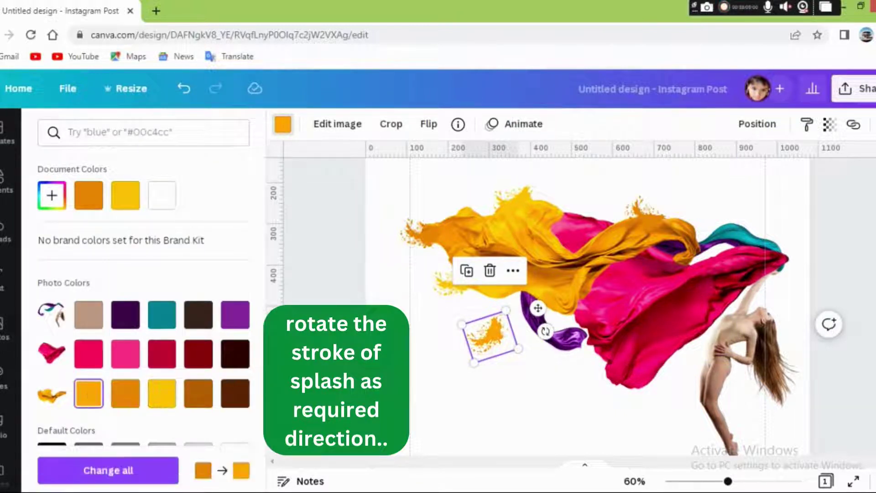
left_click_drag(485, 355, 445, 208)
left_click_drag(494, 221, 480, 183)
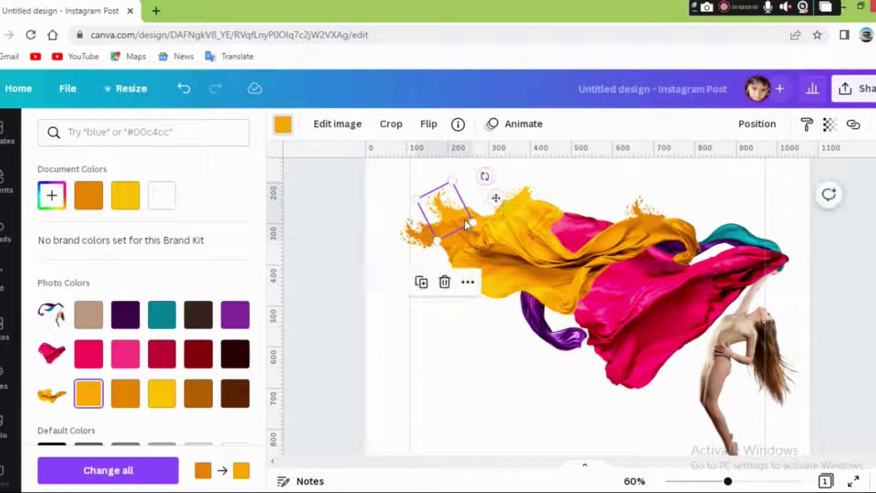
mouse_move(459, 217)
left_mouse_down()
mouse_move(453, 222)
mouse_move(461, 223)
left_mouse_up()
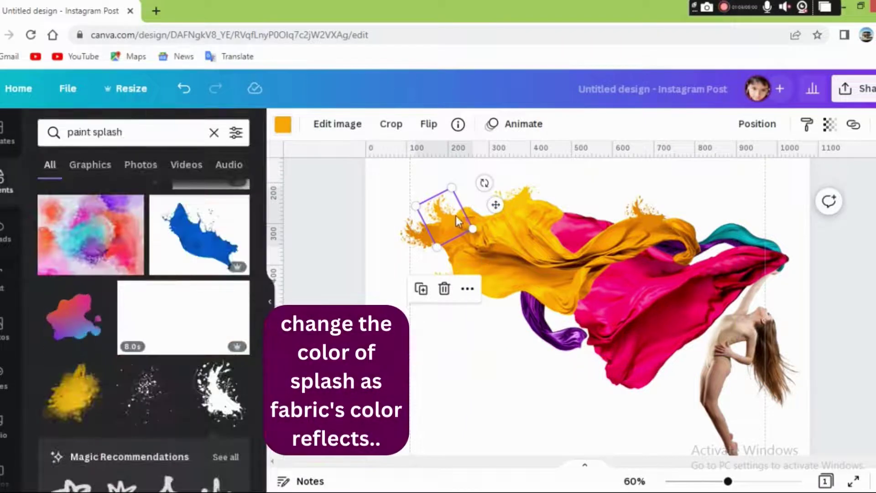
Duplicate the light orange splash, recolour it dark purple, and place it rotated and smaller at the end of the purple fabric
left_click(422, 289)
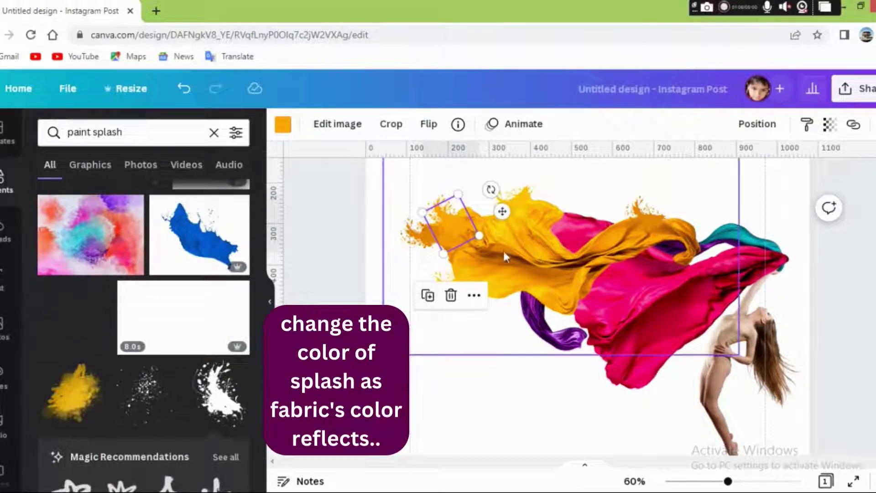
left_click_drag(501, 213, 511, 342)
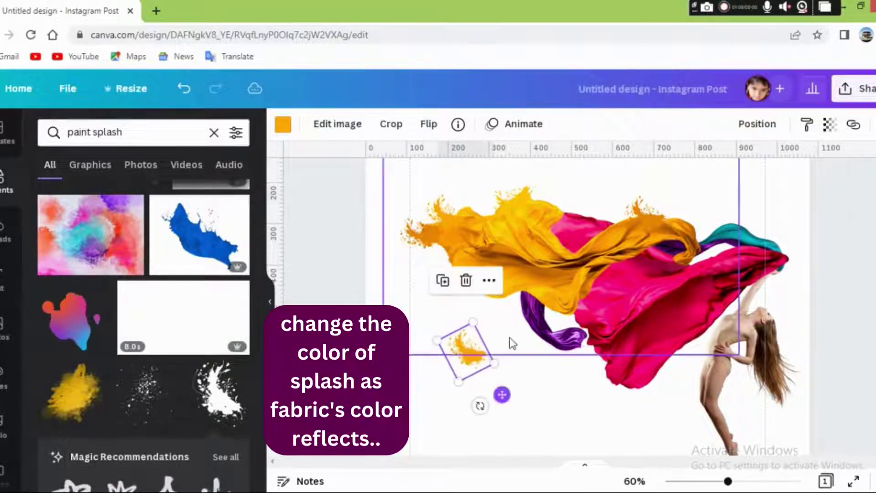
left_click(283, 125)
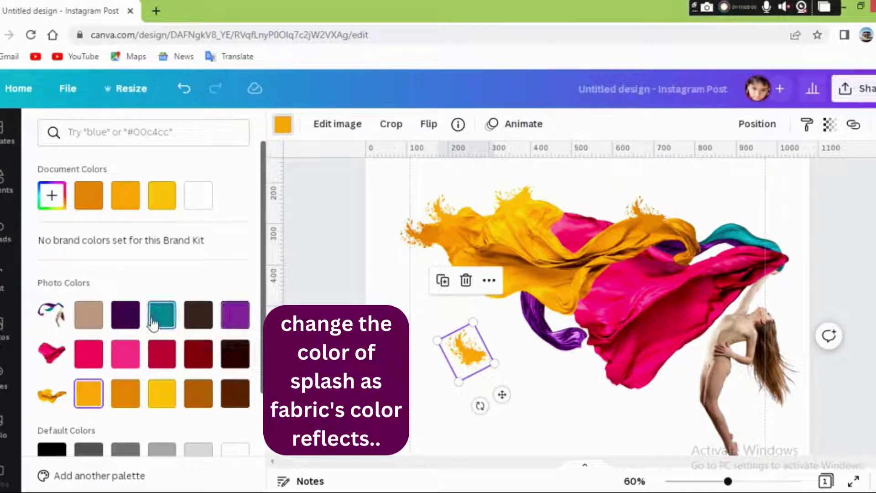
left_click(131, 316)
left_click_drag(465, 351, 509, 329)
left_click_drag(570, 330, 610, 349)
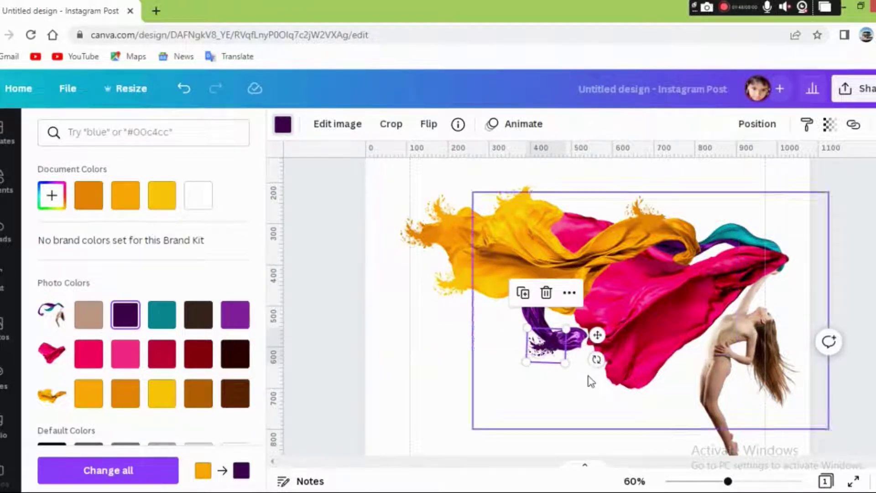
Set a copy of the dark purple splash beside the purple fabric, rotate it, and recolour it light purple
left_click(542, 360)
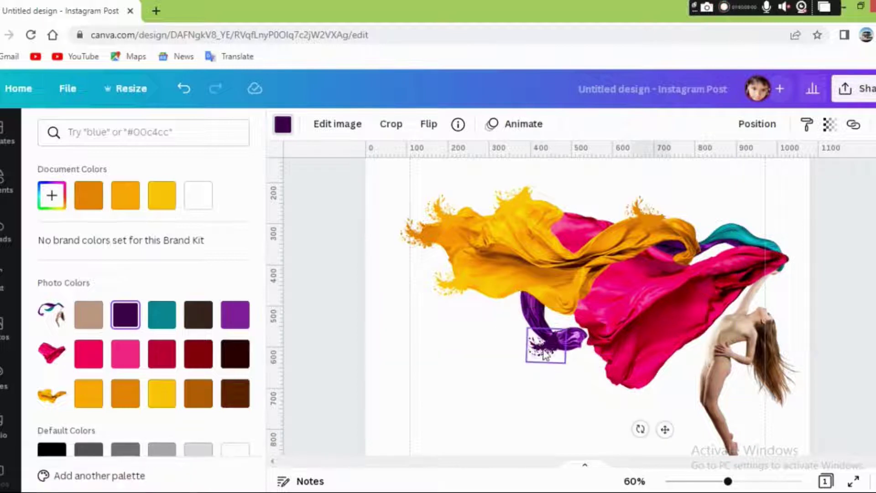
left_click(545, 355)
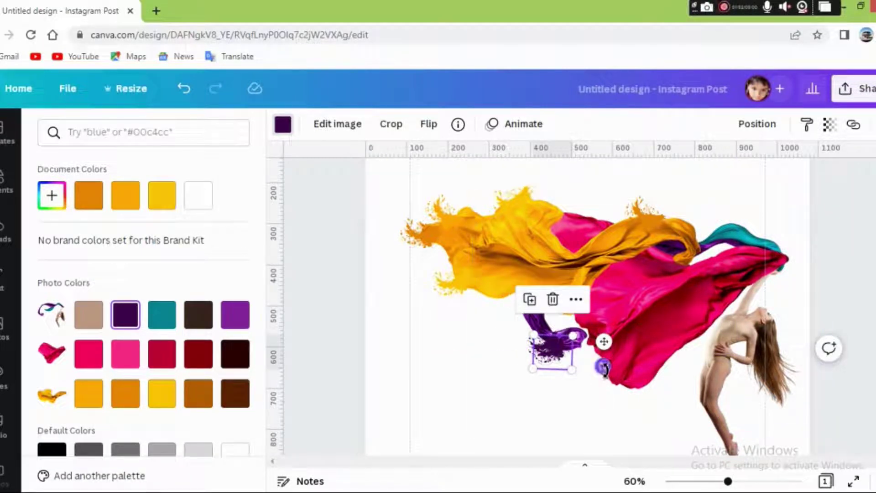
left_click_drag(603, 368, 461, 365)
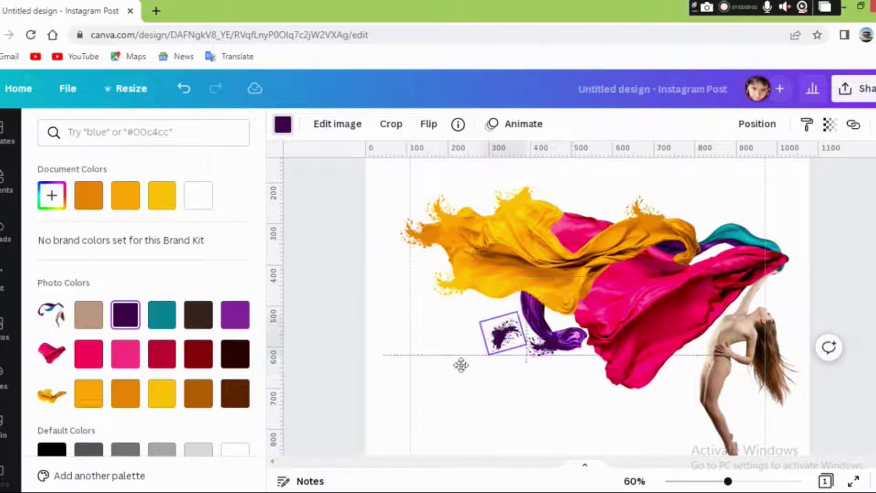
left_click(235, 315)
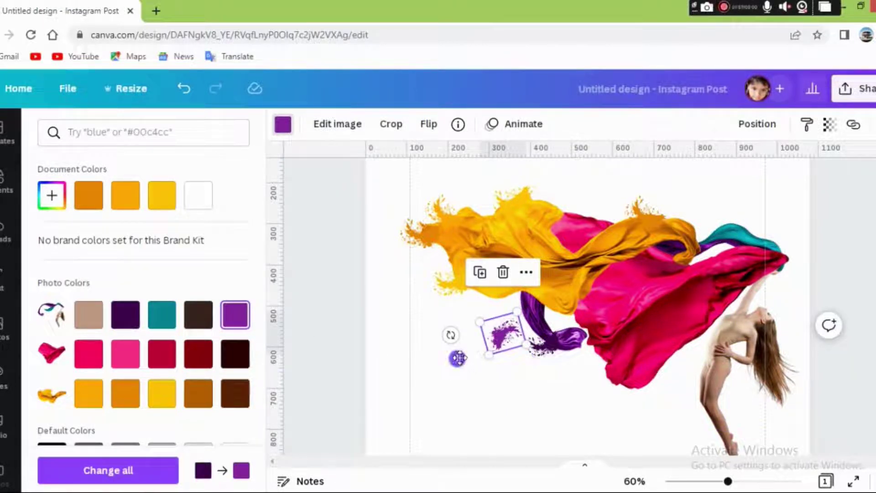
Recolour a copy of the light purple splash hot pink and place rotated copies along the pink fabric's lower edges
mouse_move(457, 358)
left_mouse_down()
mouse_move(494, 357)
mouse_move(480, 337)
mouse_move(505, 375)
mouse_move(427, 348)
left_mouse_up()
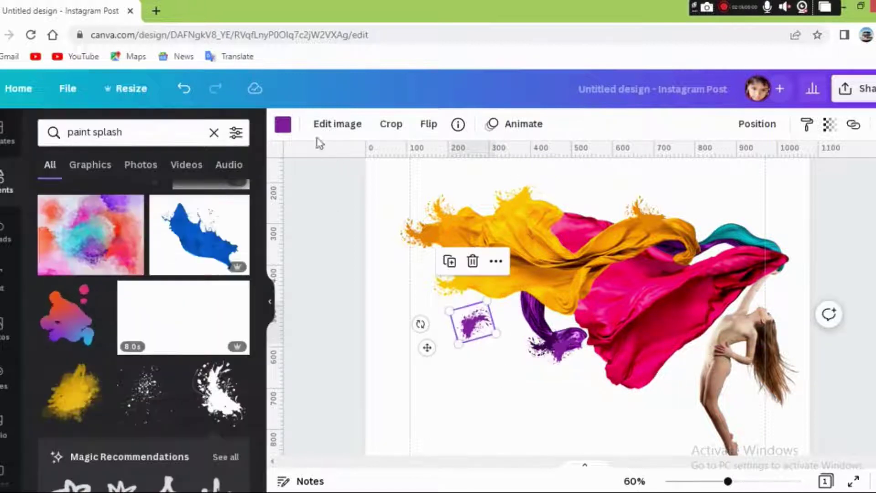
left_click(282, 125)
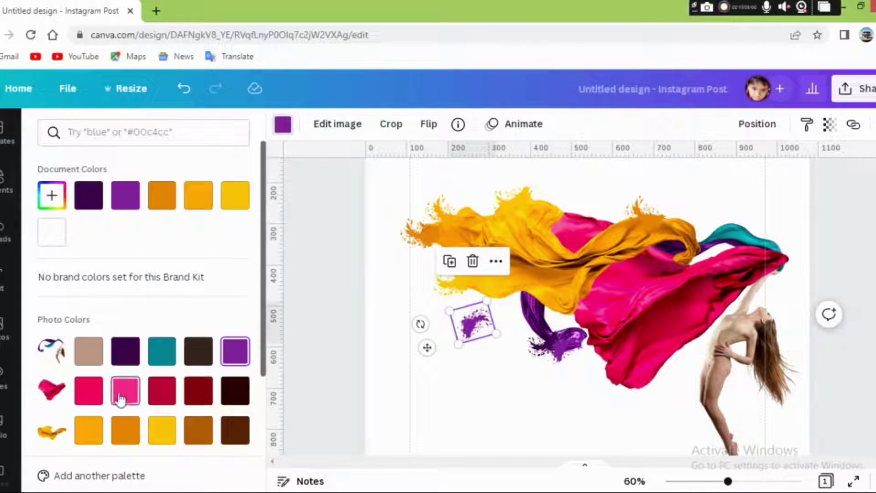
left_click(94, 390)
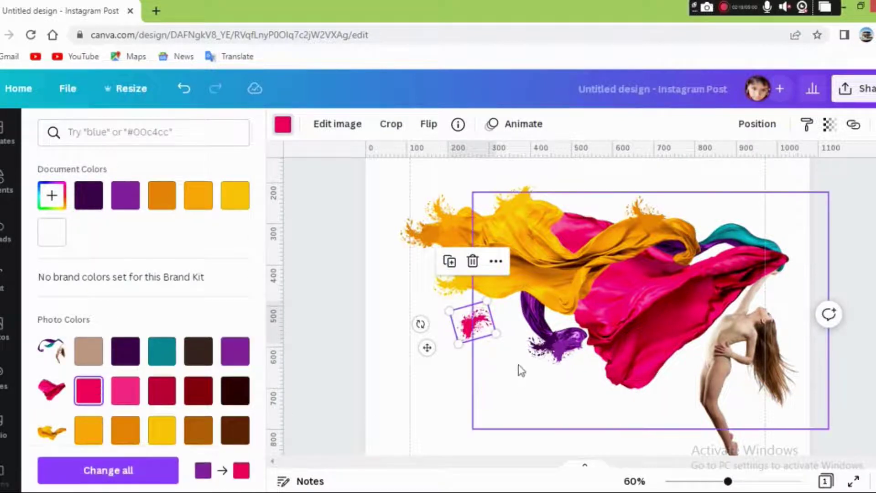
left_click_drag(428, 349, 657, 373)
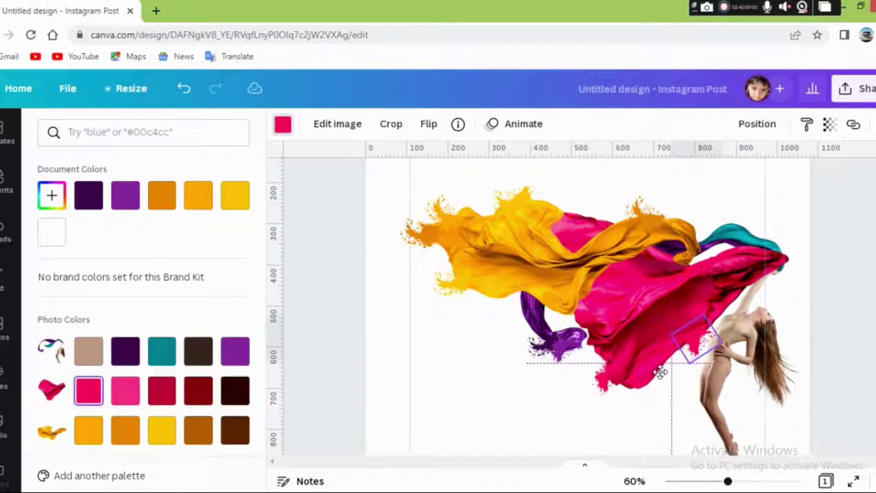
Undo the last edit and recolour the small splash at the pink fabric's lower left edge crimson
key("ctrl+z")
left_click(283, 124)
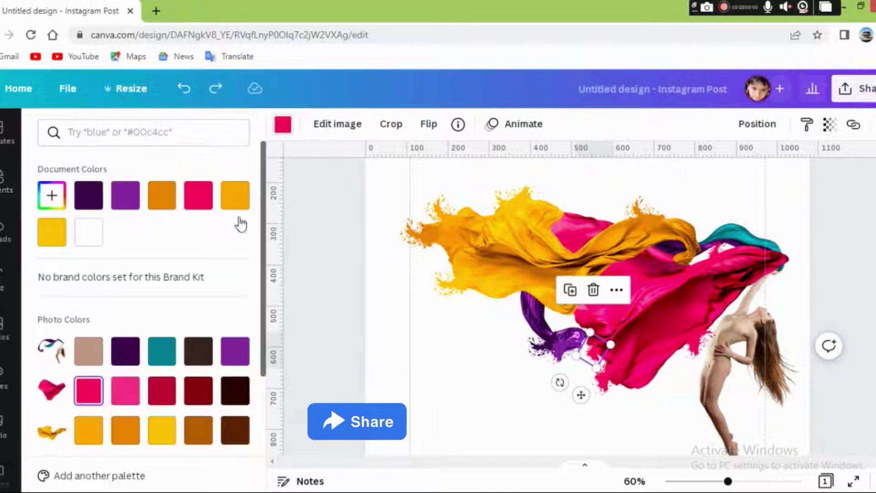
left_click(166, 391)
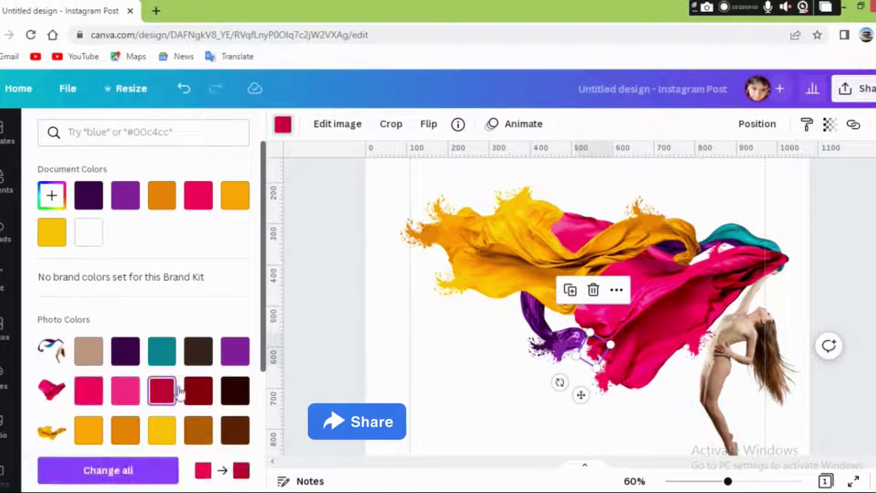
left_click(471, 352)
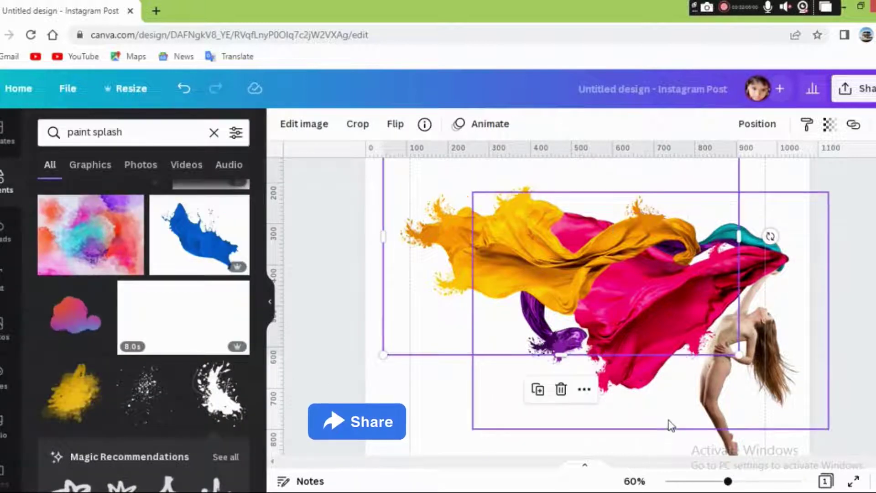
left_click(596, 359)
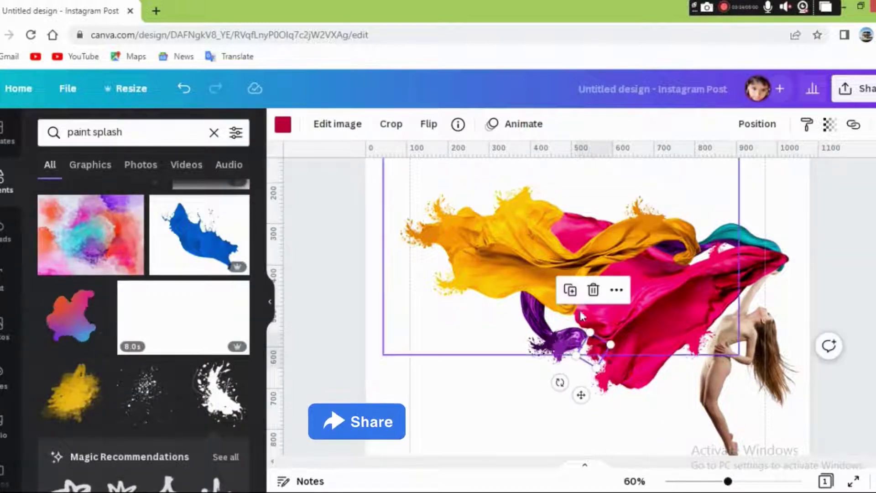
Recolour a copy of the dark purple splash light purple and place rotated copies along the purple fabric's outer edges
left_click(540, 351)
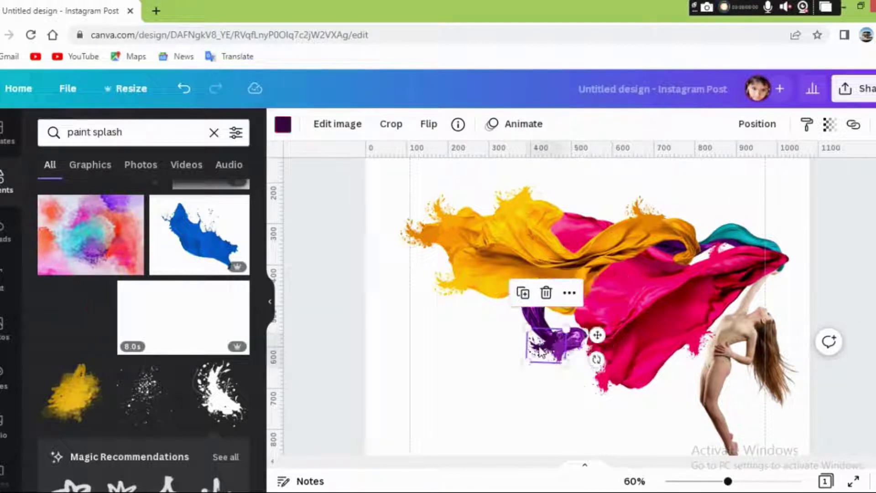
left_click_drag(555, 381, 604, 367)
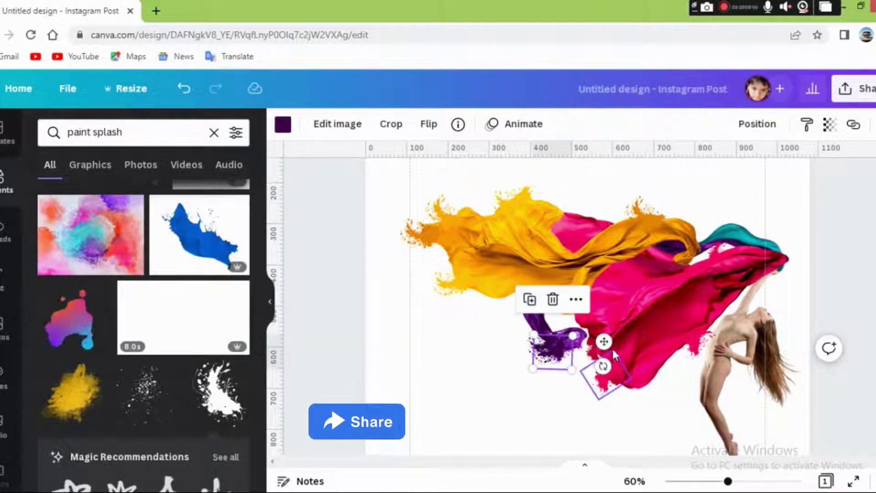
left_click_drag(554, 354, 449, 356)
left_click(283, 124)
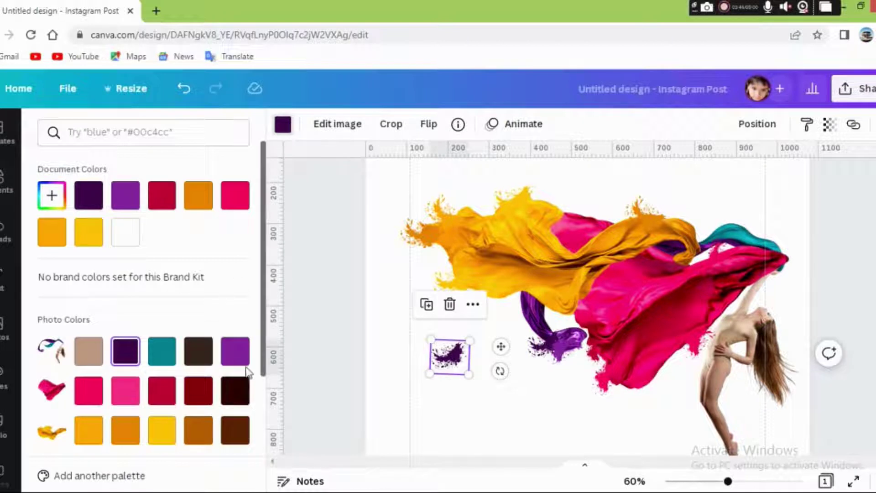
left_click(234, 352)
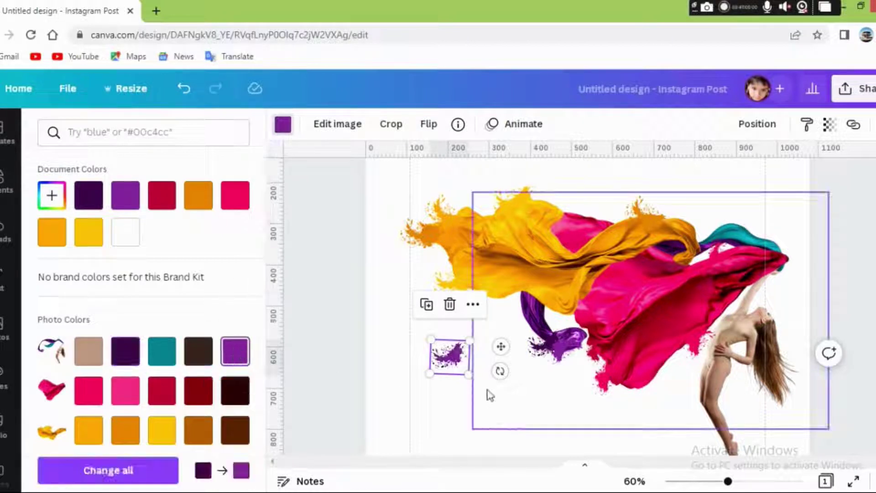
mouse_move(500, 370)
left_mouse_down()
mouse_move(570, 388)
mouse_move(529, 358)
mouse_move(498, 382)
left_mouse_up()
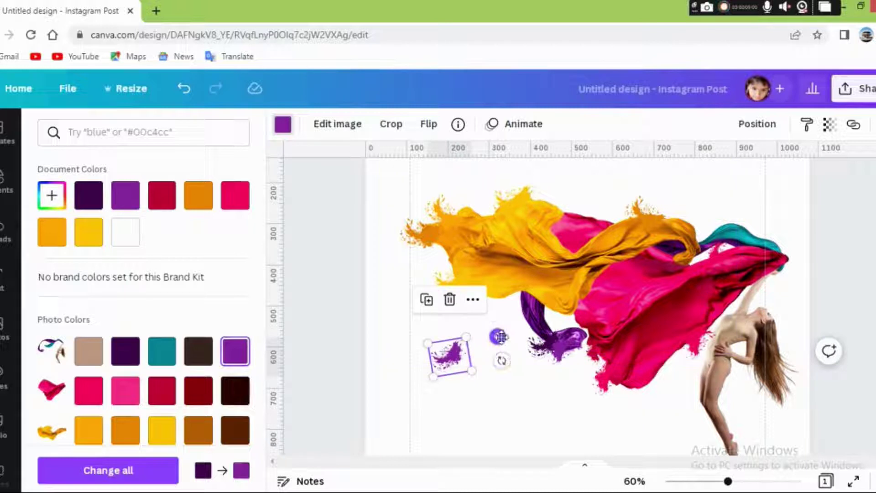
mouse_move(500, 336)
left_mouse_down()
mouse_move(526, 335)
mouse_move(543, 309)
mouse_move(574, 297)
mouse_move(494, 376)
left_mouse_up()
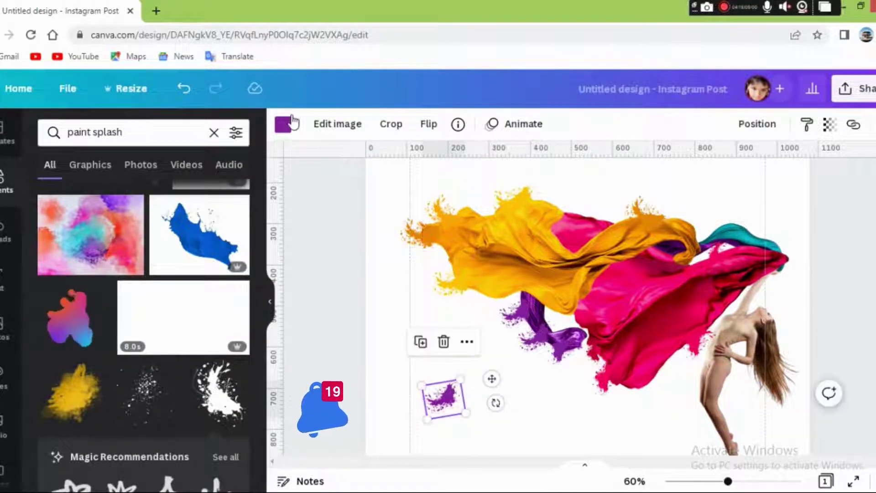
Recolour the spare light purple splash teal and place rotated copies along the teal fabric's upper edge
left_click(288, 126)
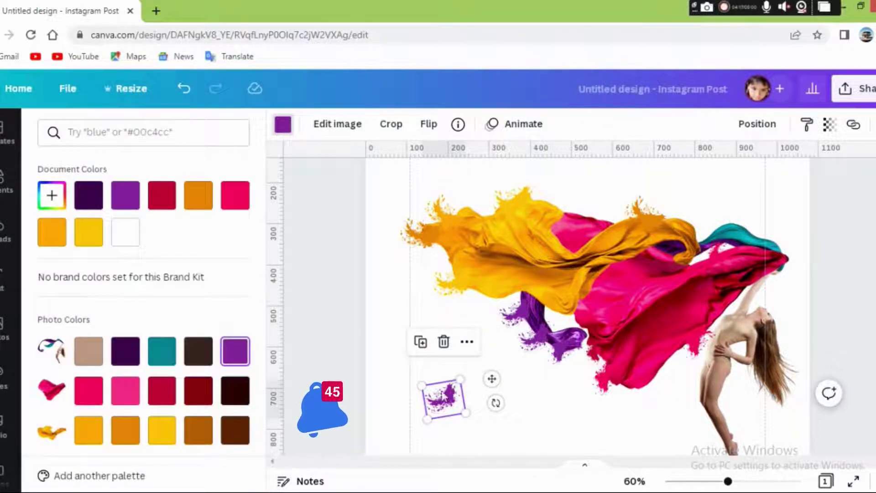
left_click(165, 349)
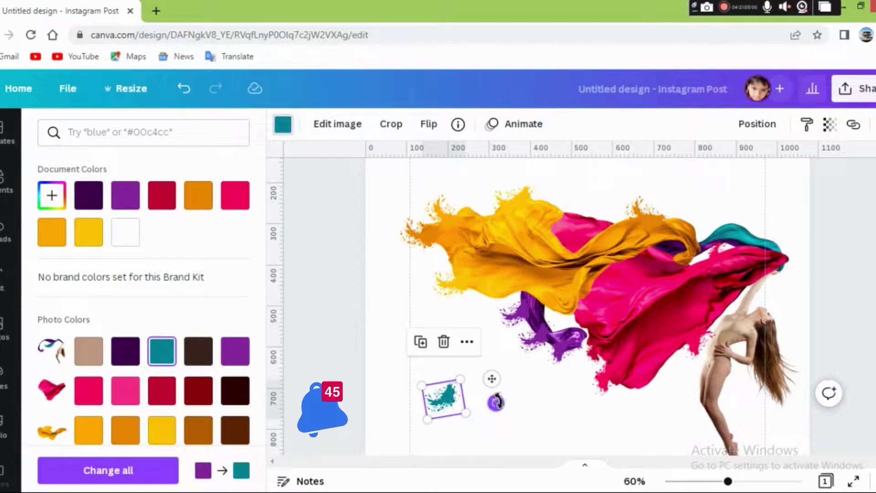
left_click_drag(495, 403, 766, 238)
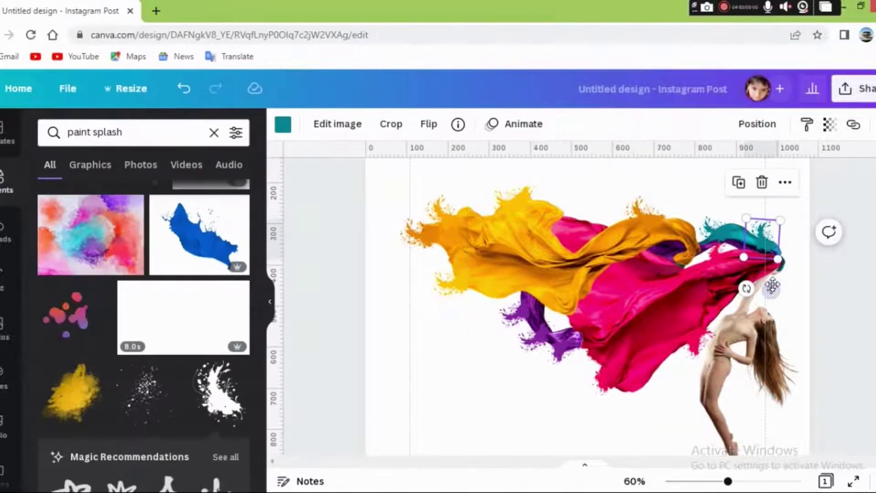
left_click_drag(770, 287, 774, 287)
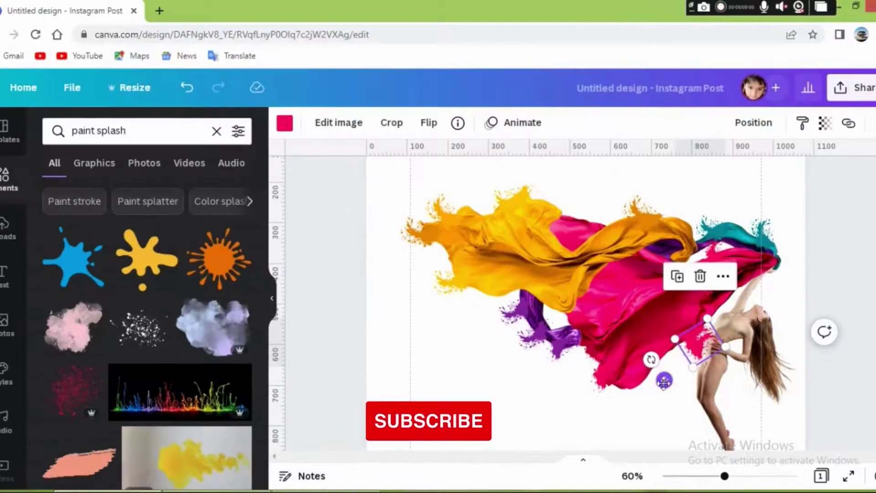
Place rotated copies of the hot pink splash along the pink fabric's lower and left edges
mouse_move(631, 401)
left_mouse_down()
mouse_move(645, 418)
mouse_move(674, 426)
mouse_move(710, 422)
mouse_move(668, 421)
mouse_move(648, 406)
left_mouse_up()
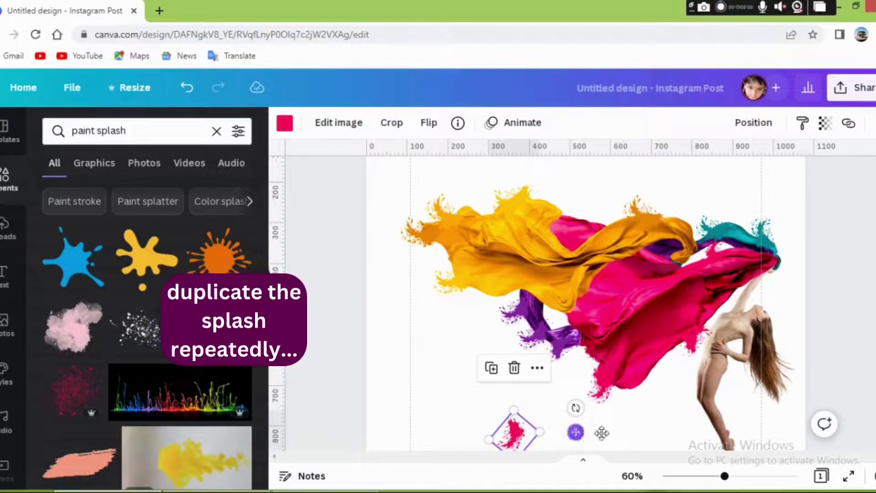
mouse_move(577, 430)
left_mouse_down()
mouse_move(723, 365)
mouse_move(664, 369)
mouse_move(655, 327)
mouse_move(534, 289)
mouse_move(584, 349)
mouse_move(574, 347)
left_mouse_up()
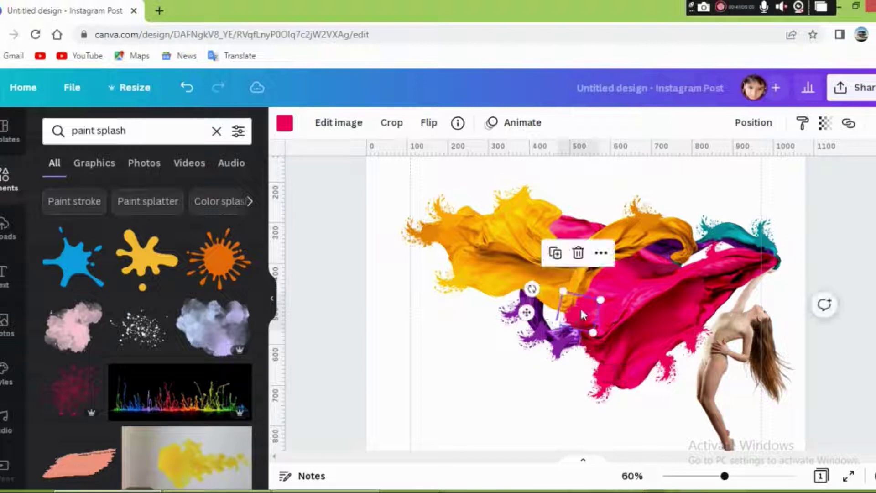
left_click_drag(579, 307, 568, 312)
Duplicate the hot pink splash at the pink fabric's left edge, recolour the copy light purple, and place it on the purple fabric's end
left_click(546, 261)
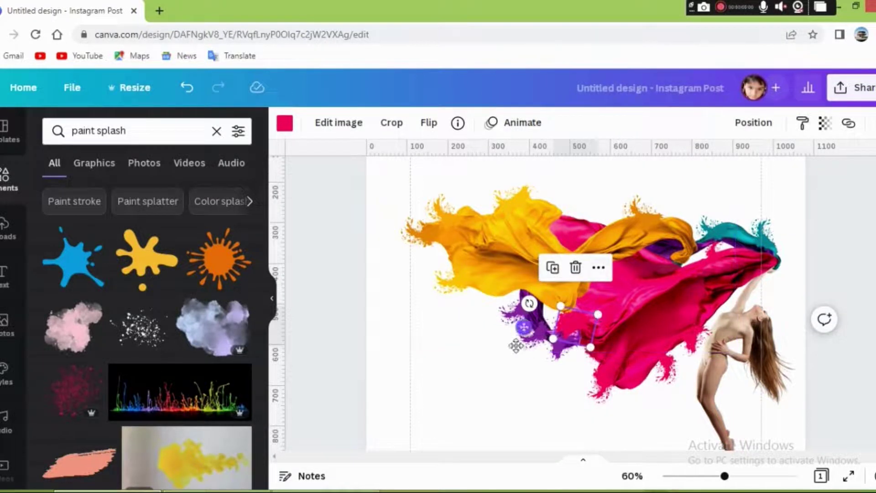
left_click_drag(516, 345, 483, 375)
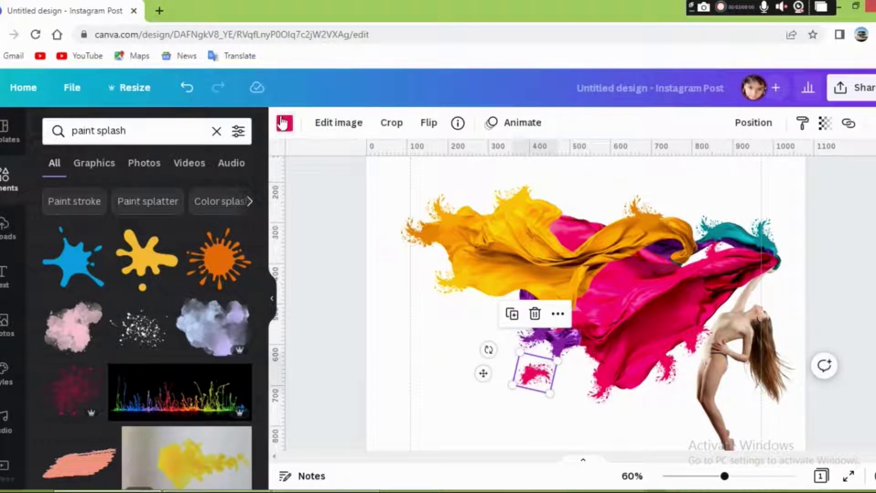
left_click(283, 123)
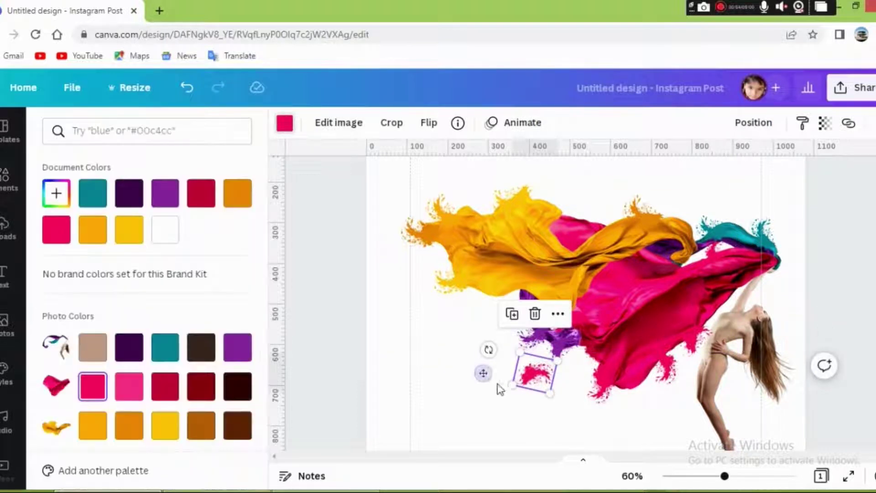
left_click(242, 349)
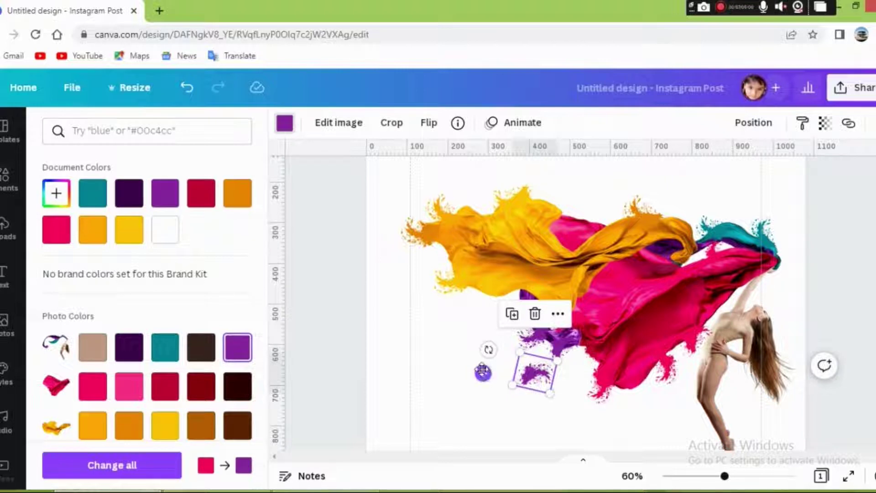
left_click_drag(483, 372, 513, 352)
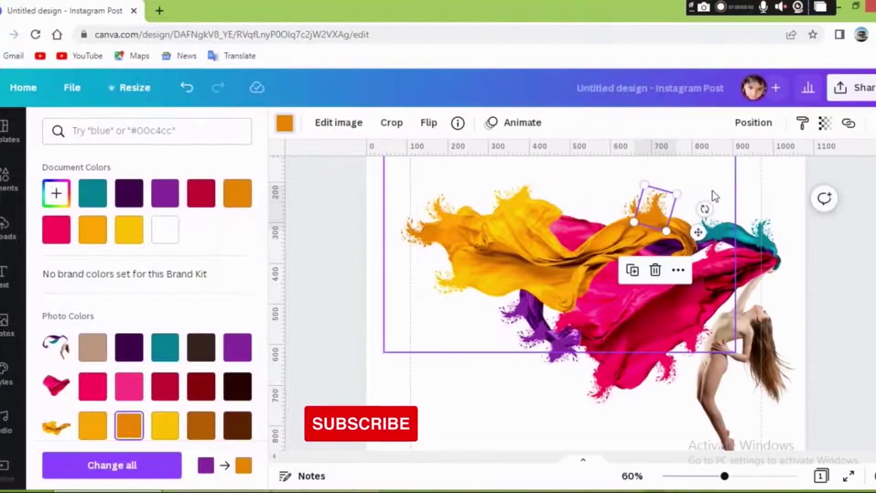
Duplicate the dark orange splash on the orange fabric's upper edge and place the rotated copy farther left along that edge
left_click(660, 215)
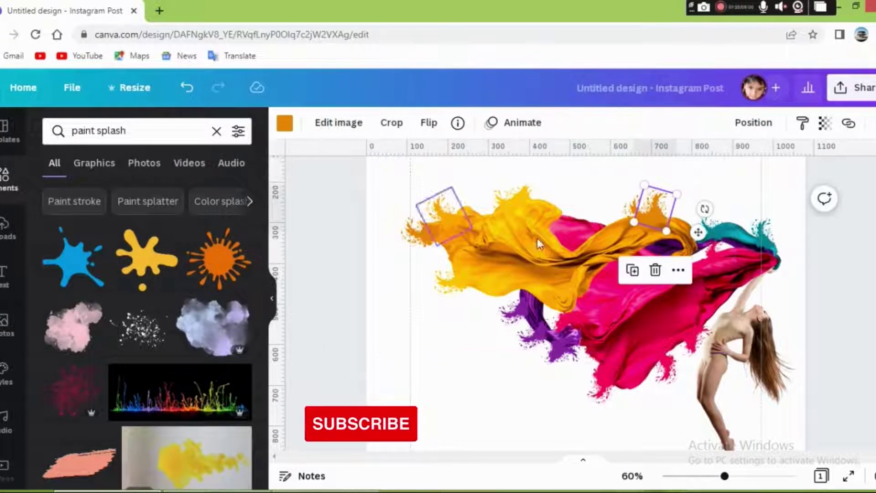
left_click(632, 271)
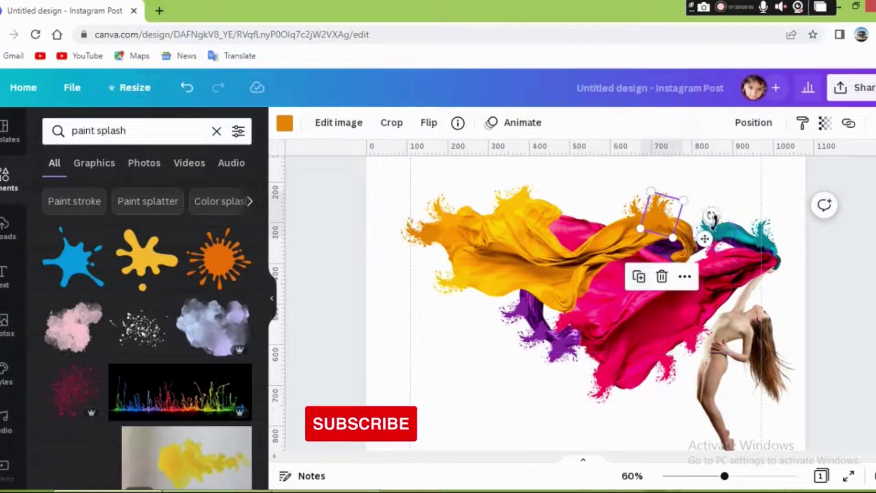
left_click_drag(685, 237, 646, 245)
left_click_drag(601, 272, 620, 283)
left_click(694, 202)
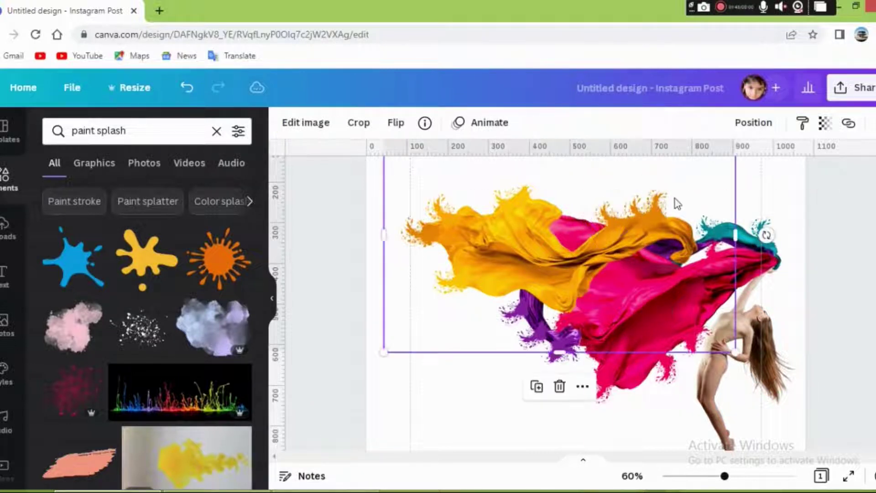
Place a yellow copy of the orange splash at the yellow fabric's lower edge and a light pink copy on the pink fabric's upper edge
left_click(614, 219)
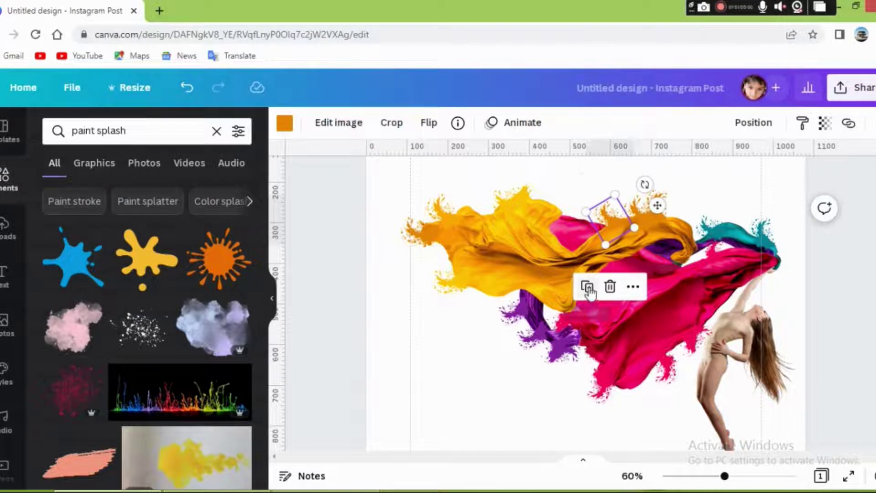
left_click_drag(634, 249, 451, 371)
left_click(285, 122)
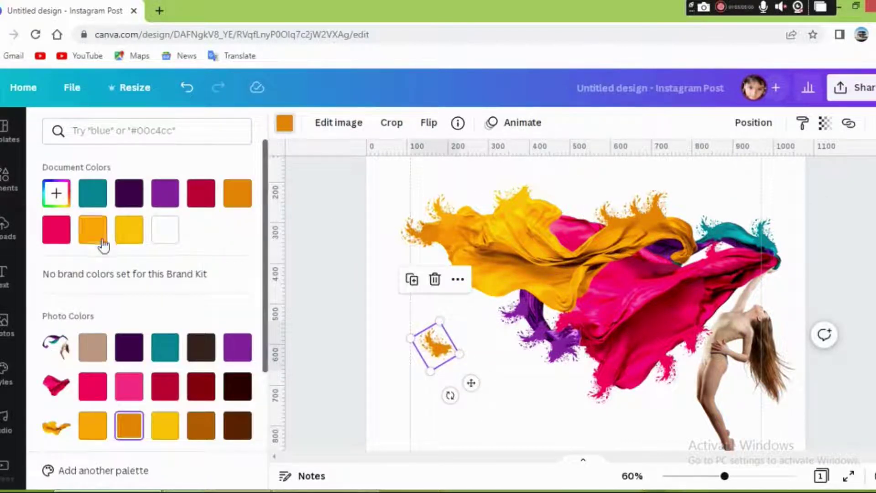
left_click(172, 425)
left_click_drag(488, 347, 537, 292)
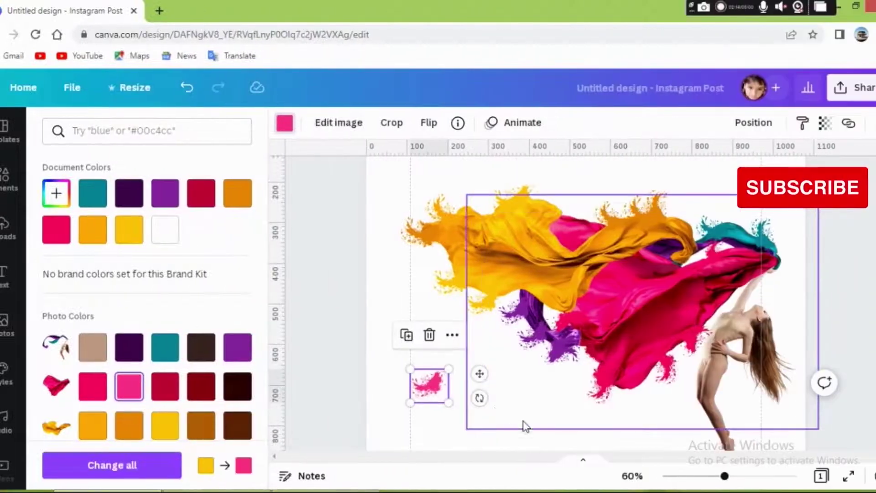
left_click_drag(479, 397, 610, 251)
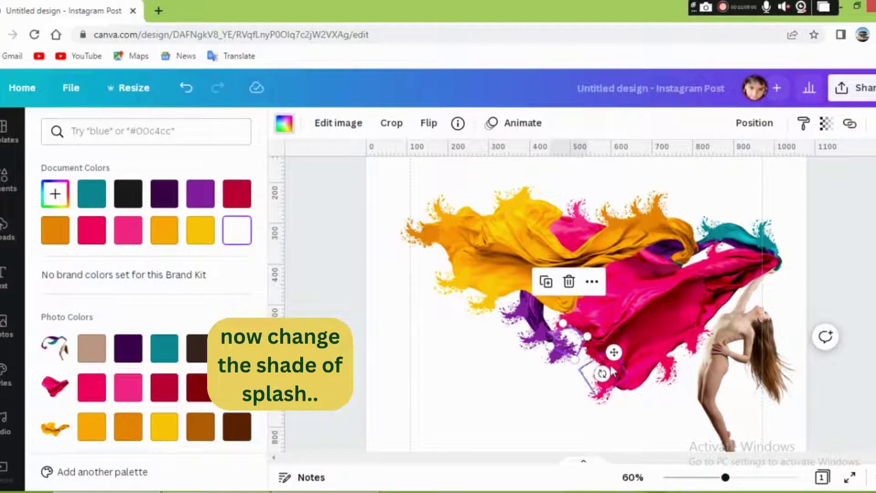
Place rotated copies of the white splash over the edges of the pink, teal and purple fabrics to break them up
left_click_drag(615, 347, 577, 307)
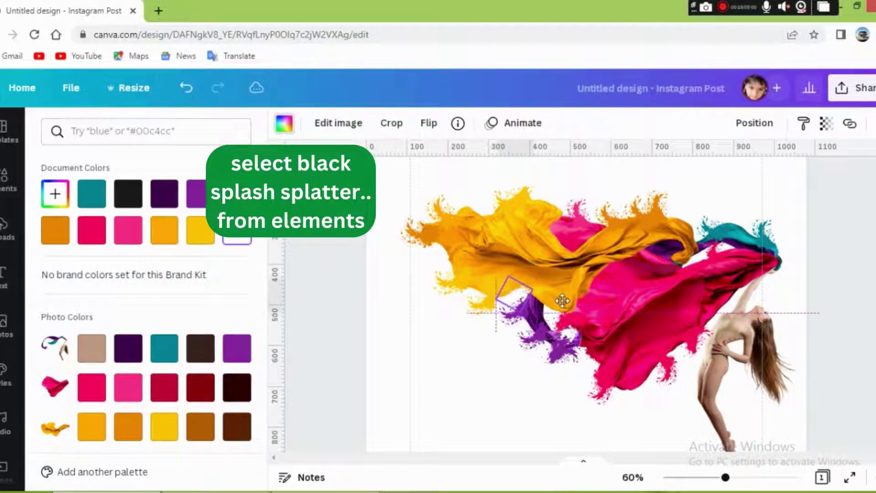
left_click_drag(562, 301, 746, 235)
left_click_drag(732, 267, 573, 313)
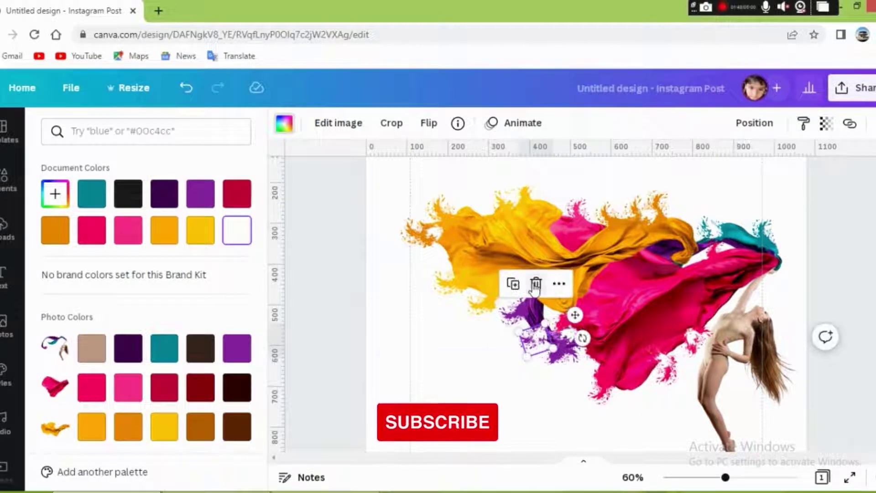
Duplicate the white splash and place rotated copies over the purple fabric's upper end and the yellow fabric's lower edge
left_click(513, 284)
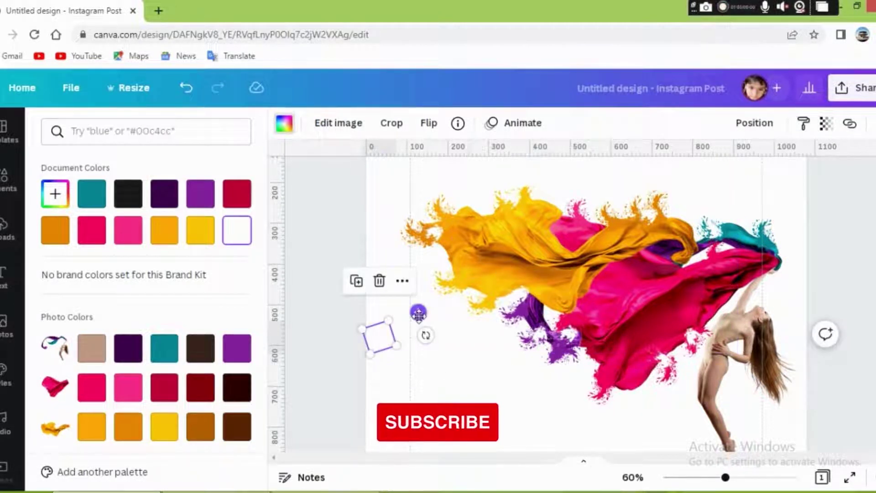
left_click_drag(417, 313, 557, 324)
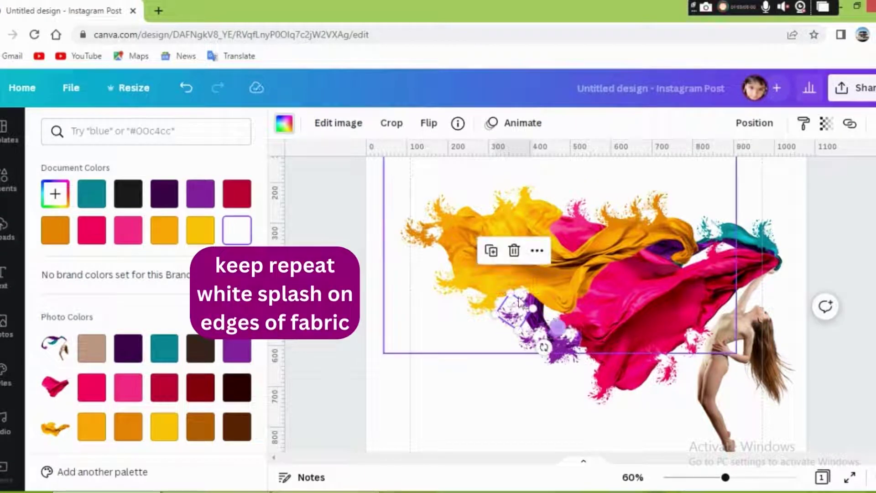
left_click(491, 250)
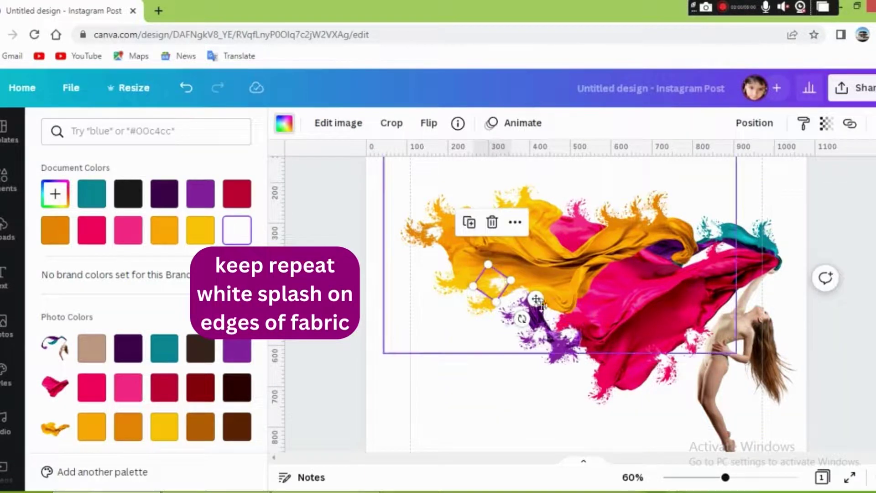
mouse_move(536, 298)
left_mouse_down()
mouse_move(504, 312)
mouse_move(498, 300)
mouse_move(700, 209)
mouse_move(678, 247)
mouse_move(775, 264)
mouse_move(749, 275)
left_mouse_up()
Duplicate the white splash near the dancer's raised arm and place copies over the orange splash and the pink fabric's lower edge
left_click(688, 172)
left_click(728, 292)
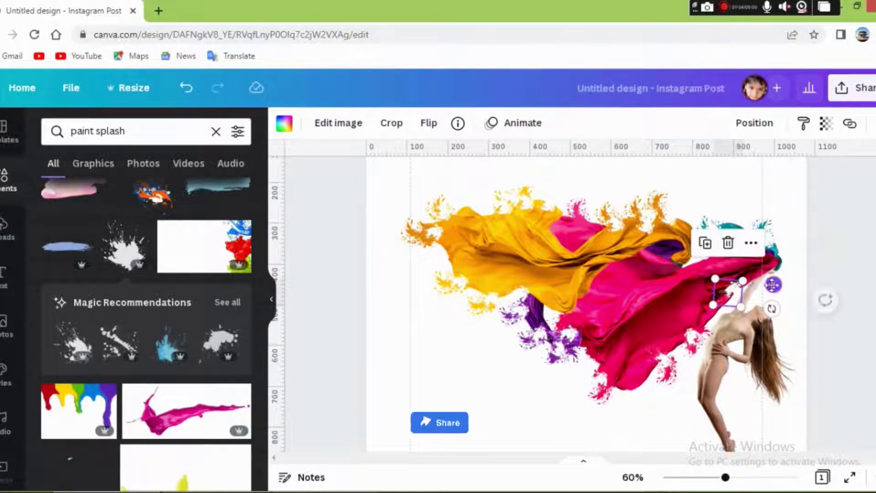
left_click(705, 243)
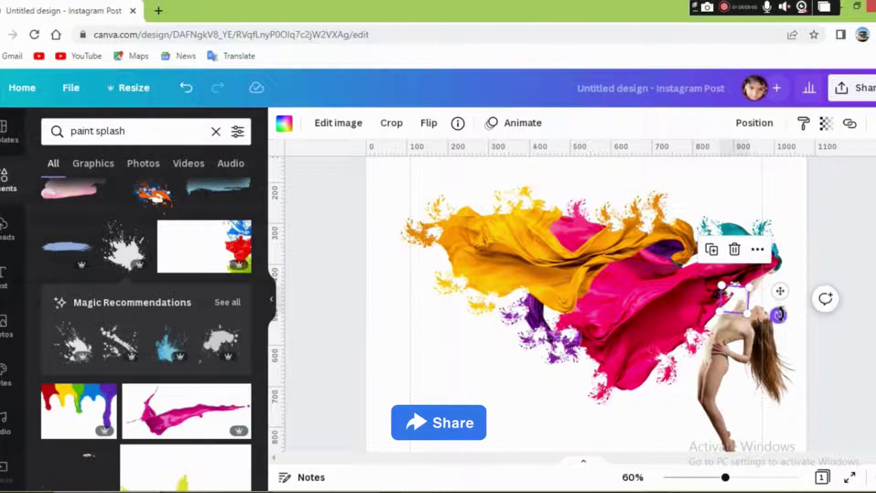
left_click_drag(781, 292, 509, 210)
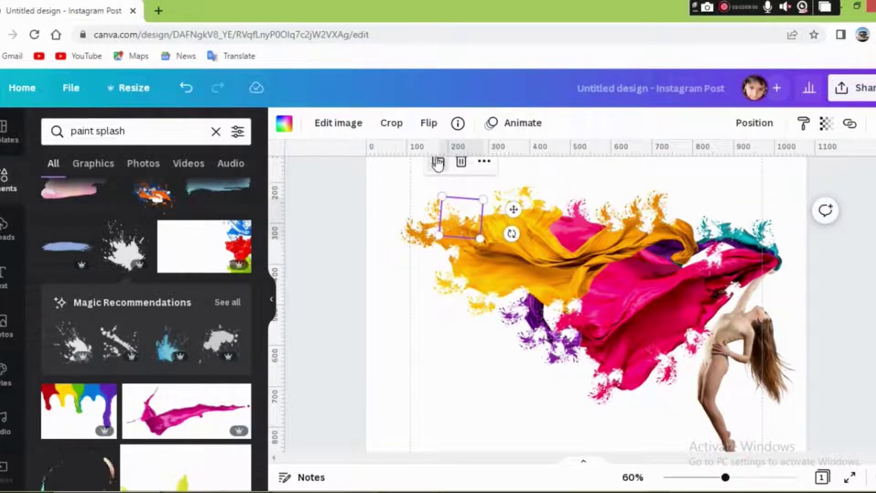
left_click(438, 162)
left_click_drag(515, 211, 703, 362)
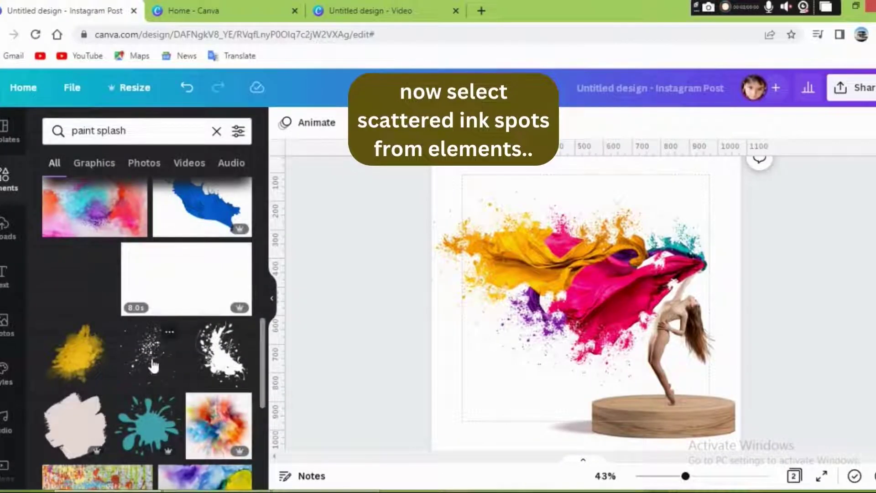
Add the scattered ink spots graphic, place it in the empty area below the yellow fabric, and resize it
left_click(153, 364)
mouse_move(606, 299)
left_mouse_down()
mouse_move(510, 390)
mouse_move(539, 336)
left_mouse_up()
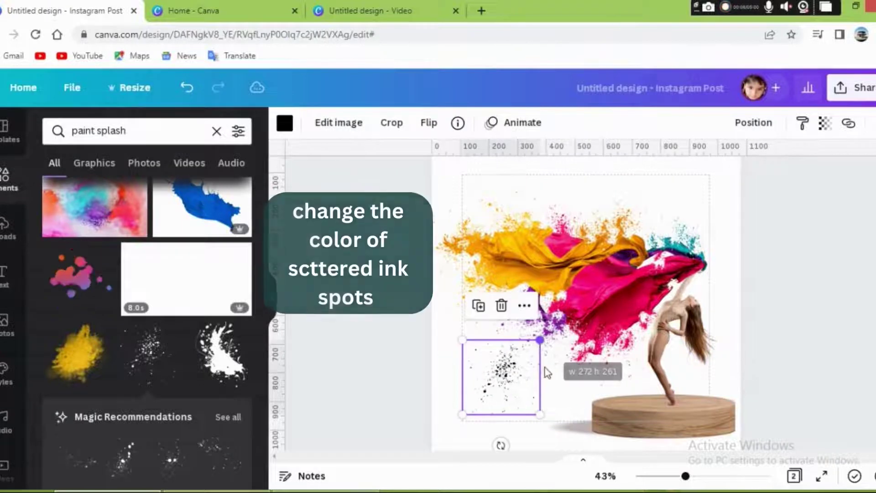
left_click_drag(540, 414, 560, 428)
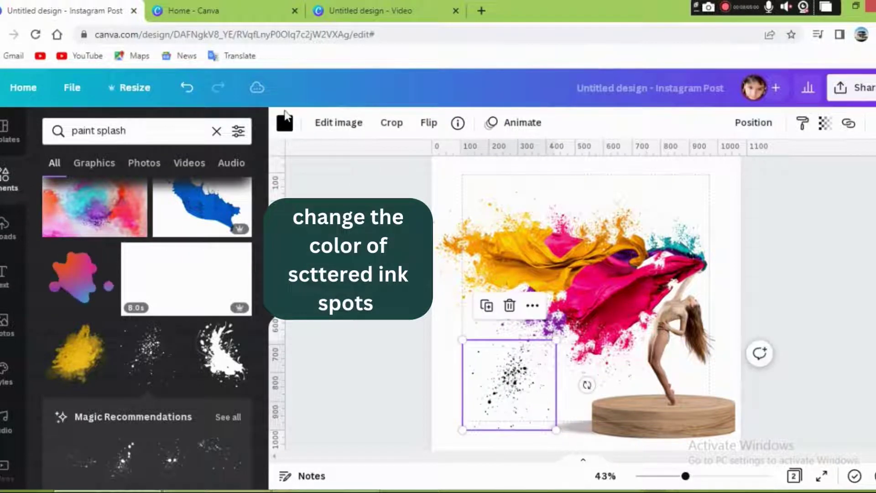
Recolour the scattered ink spots yellow and place them over the yellow fabric's lower edge
left_click(284, 123)
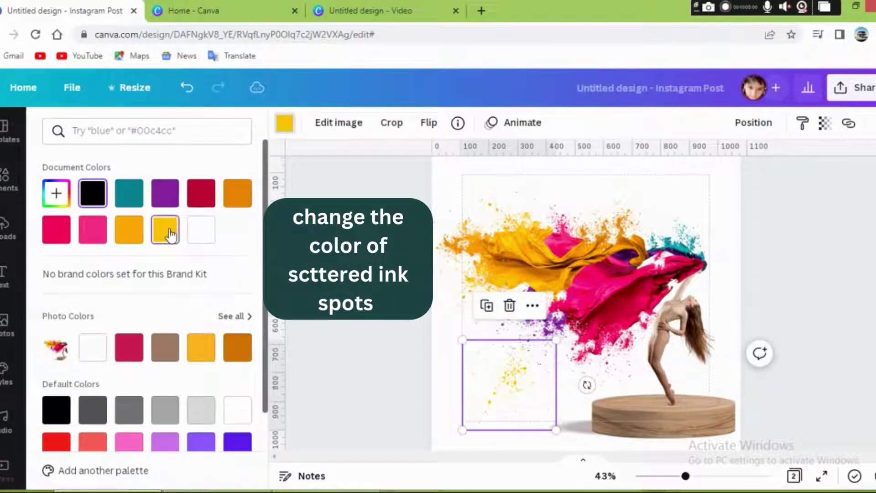
left_click_drag(517, 402, 498, 296)
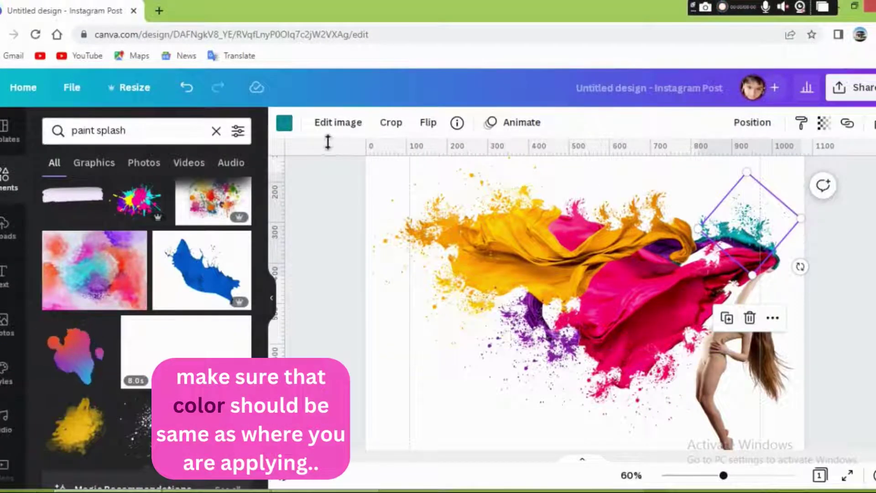
Duplicate the teal ink spots near the dancer's raised arm, move the copy to the empty lower area, and recolour it orange
left_click(727, 319)
left_click_drag(749, 235, 462, 382)
left_click_drag(410, 344, 410, 345)
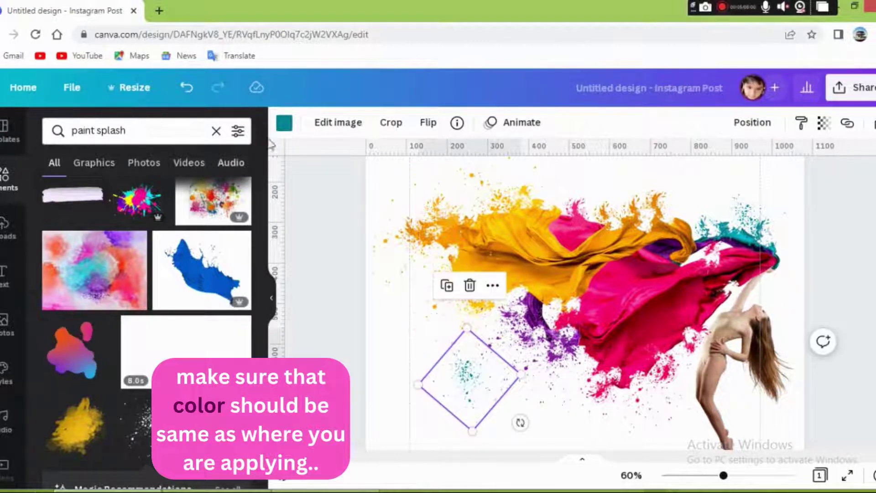
left_click(284, 123)
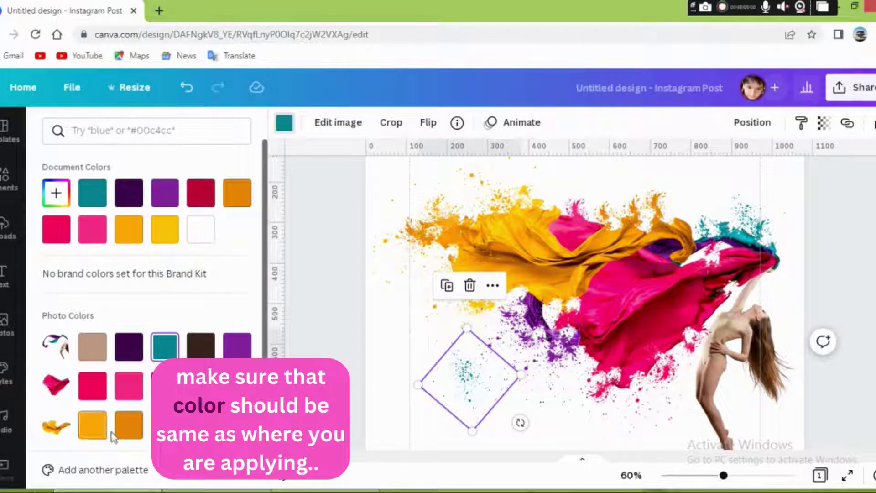
left_click(130, 425)
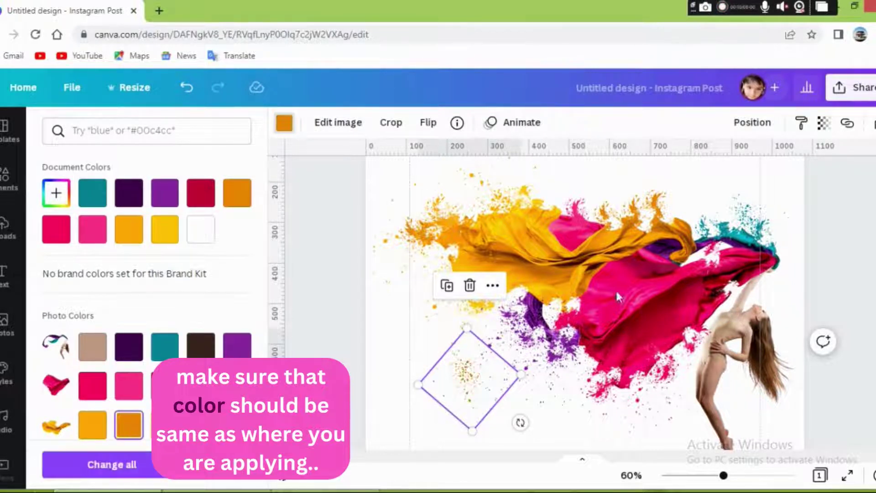
Place the orange ink spots over the orange splash above the fabrics, enlarge them, and add a duplicate nearer the teal splash
left_click_drag(474, 397, 638, 229)
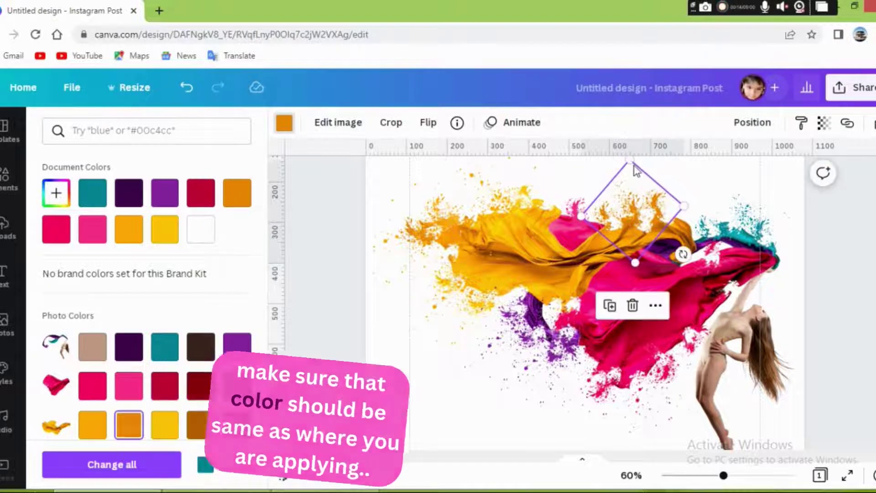
left_click_drag(629, 160, 628, 139)
left_click_drag(641, 191, 653, 216)
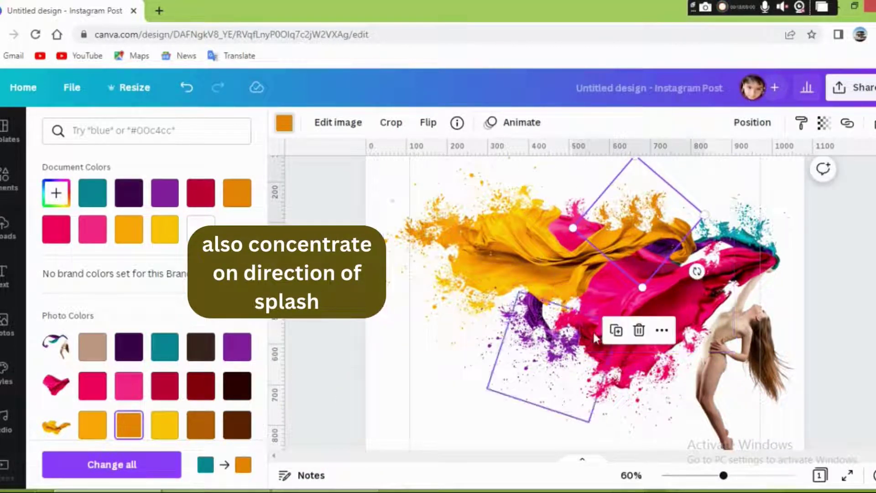
left_click(614, 331)
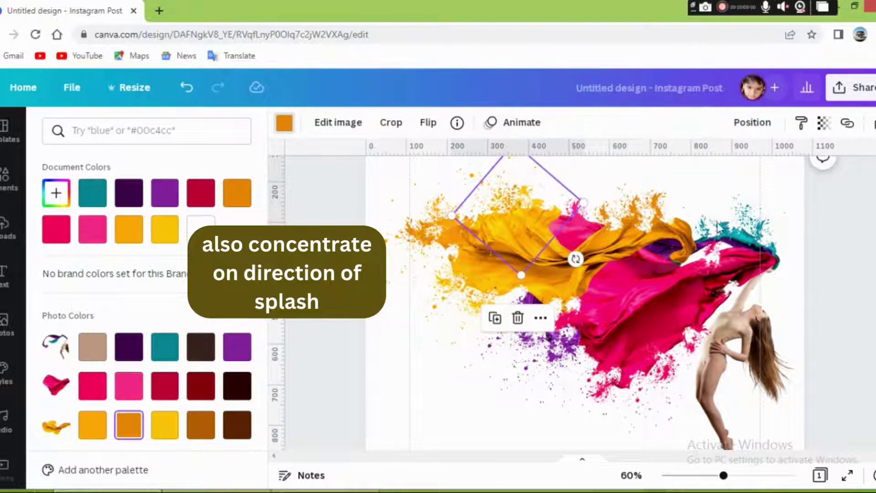
left_click_drag(524, 206, 679, 202)
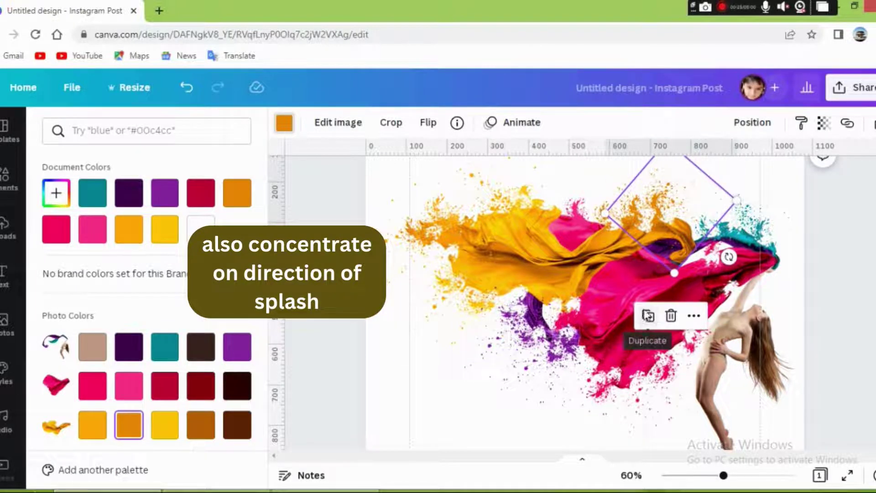
Duplicate the orange ink spots, recolour the copy bright pink, and place it over the pink splash above the yellow fabric
left_click(648, 316)
left_click_drag(693, 202, 430, 365)
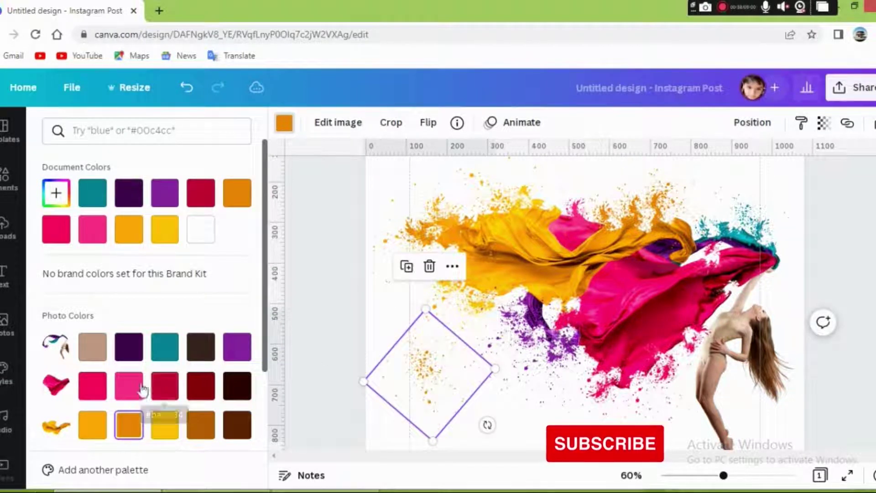
left_click(93, 385)
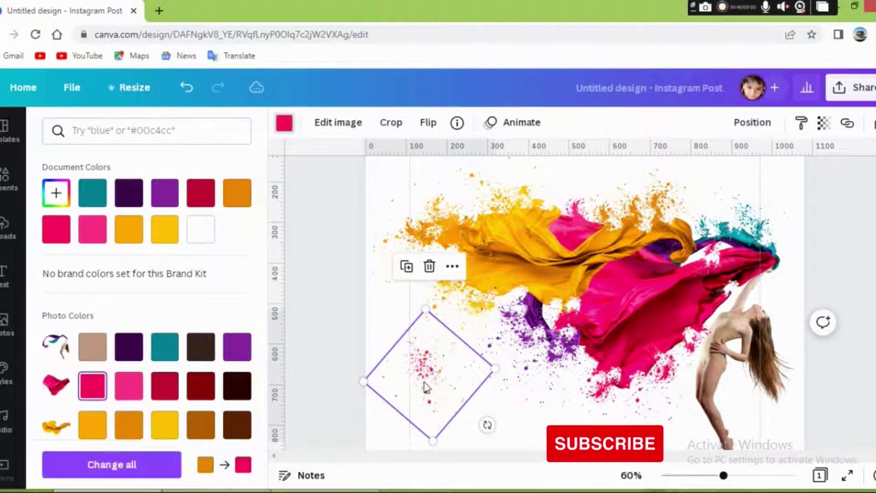
left_click_drag(409, 392, 553, 234)
left_click_drag(553, 103, 582, 91)
Recolour a copy of the pink ink spots white, shrink it, and place it over the yellow fabric's ragged outer end
left_click_drag(581, 222, 458, 350)
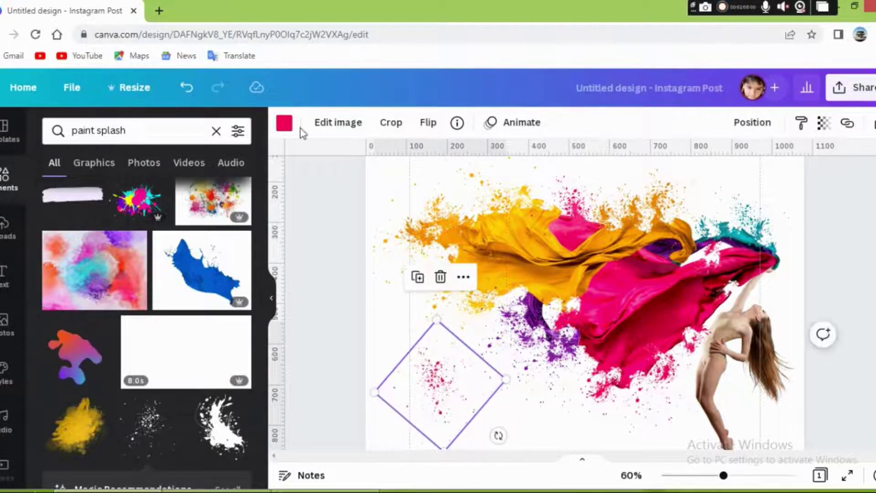
left_click(284, 124)
left_click(199, 236)
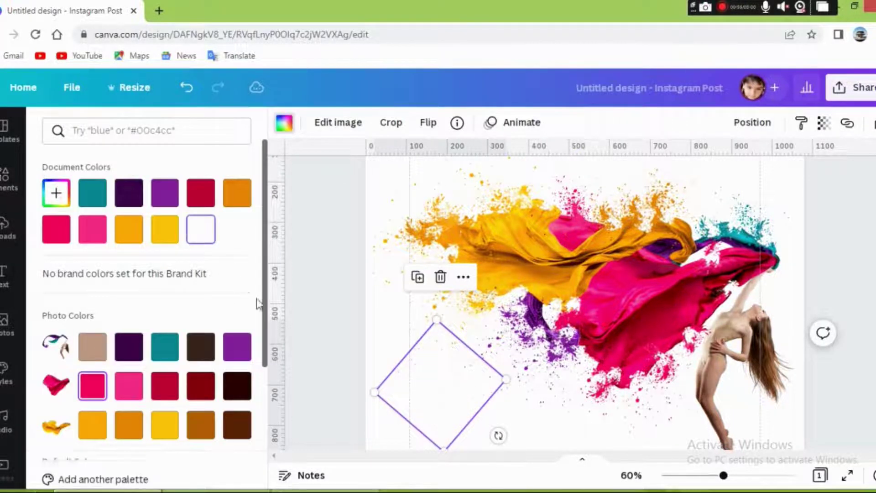
left_click_drag(437, 319, 438, 346)
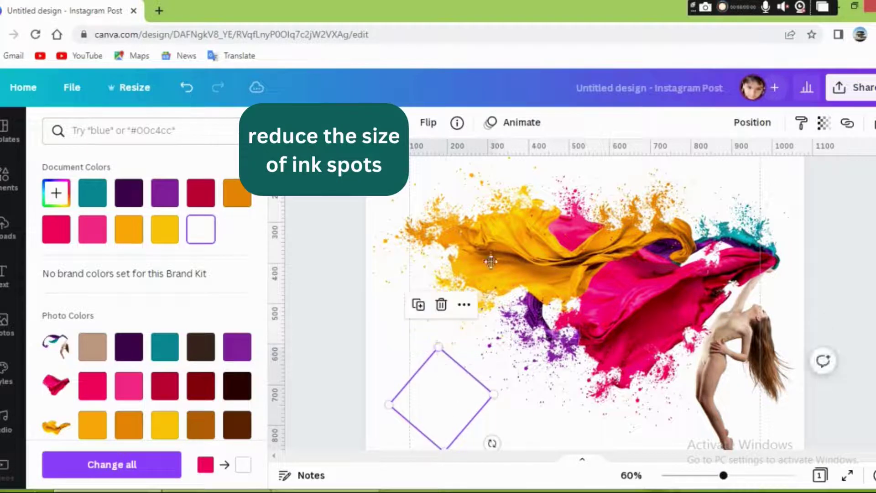
mouse_move(432, 404)
left_mouse_down()
mouse_move(463, 215)
mouse_move(451, 217)
mouse_move(446, 239)
mouse_move(403, 246)
mouse_move(420, 246)
mouse_move(439, 271)
left_mouse_up()
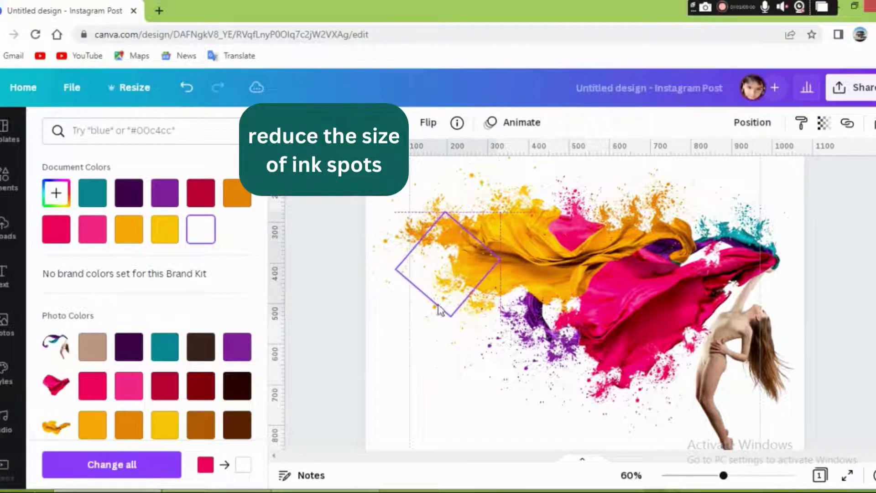
left_click_drag(439, 310, 438, 311)
left_click_drag(458, 276, 478, 281)
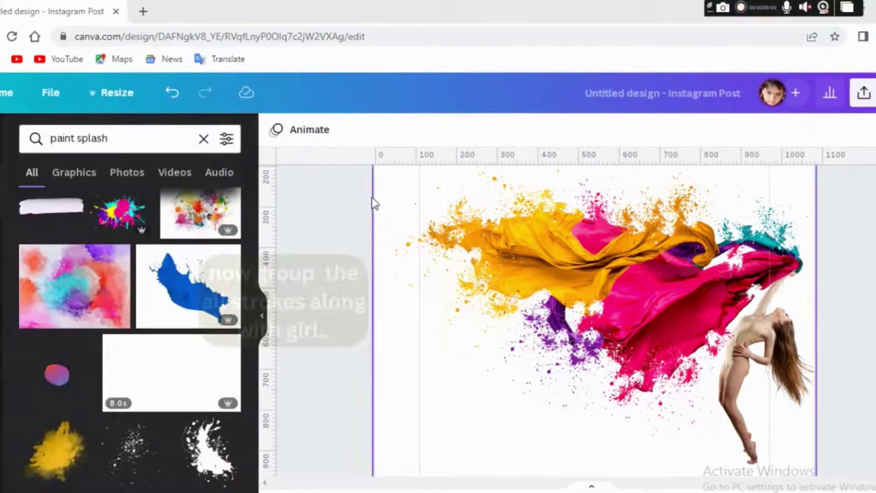
Group the dancer with all the fabrics, splashes and ink spots, and adjust the group's position on the page
mouse_move(394, 173)
left_mouse_down()
mouse_move(794, 402)
mouse_move(842, 458)
left_mouse_up()
left_click(748, 136)
scroll(674, 364, "down", 5)
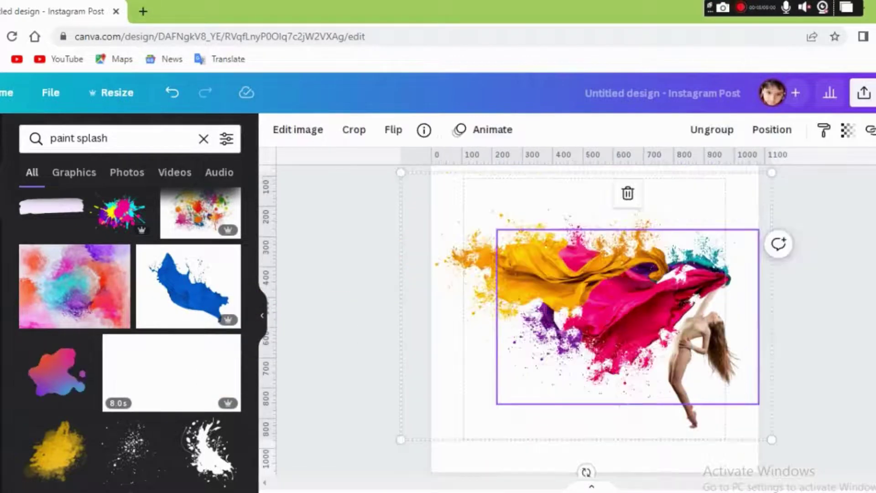
left_click_drag(669, 326, 678, 327)
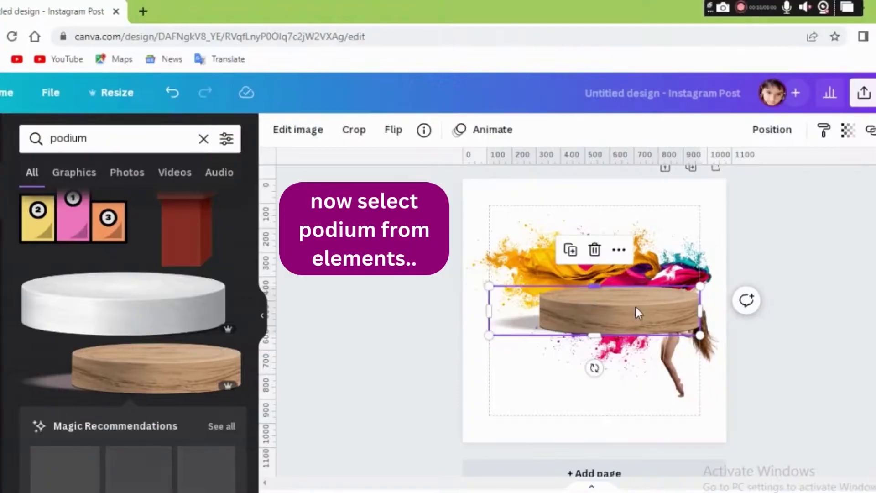
Place the wooden podium beneath the dancer's feet, shrink it, and send it behind the dancer
left_click_drag(634, 319, 657, 432)
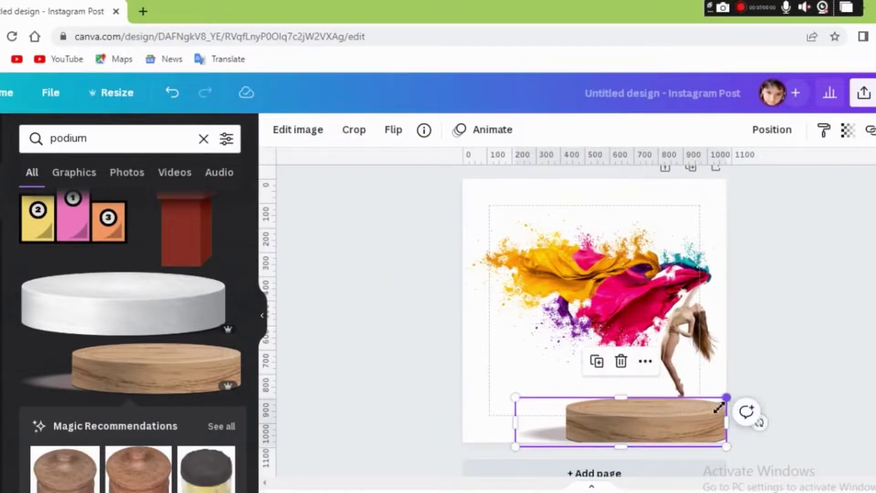
left_click_drag(719, 407, 678, 412)
left_click(772, 129)
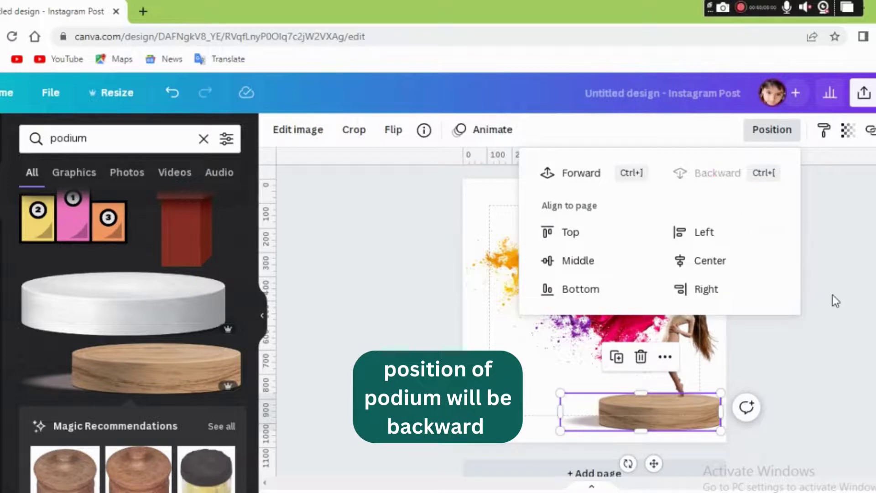
left_click(788, 300)
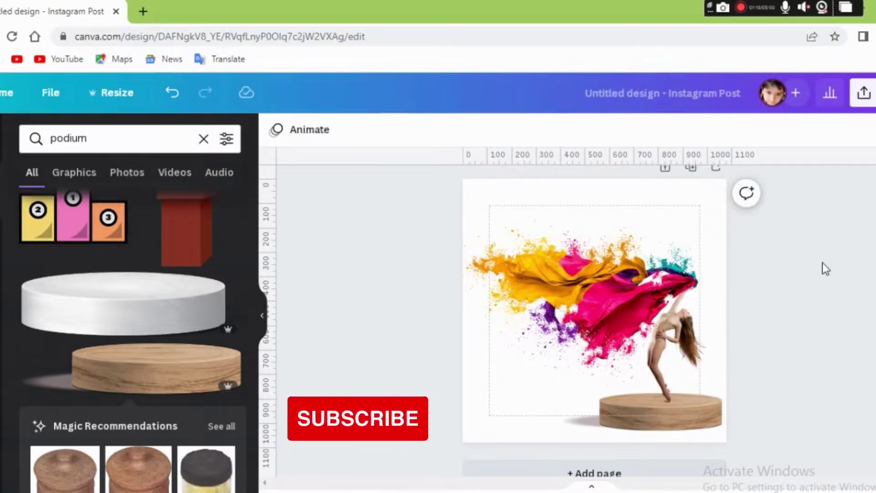
Inspect the composition of the dancer, fabrics and podium up close and as a whole page
key("ctrl+plus")
key("ctrl+plus")
key("ctrl+plus")
key("ctrl+plus")
key("ctrl+minus")
key("ctrl+minus")
key("ctrl+minus")
key("ctrl+minus")
key("ctrl+minus")
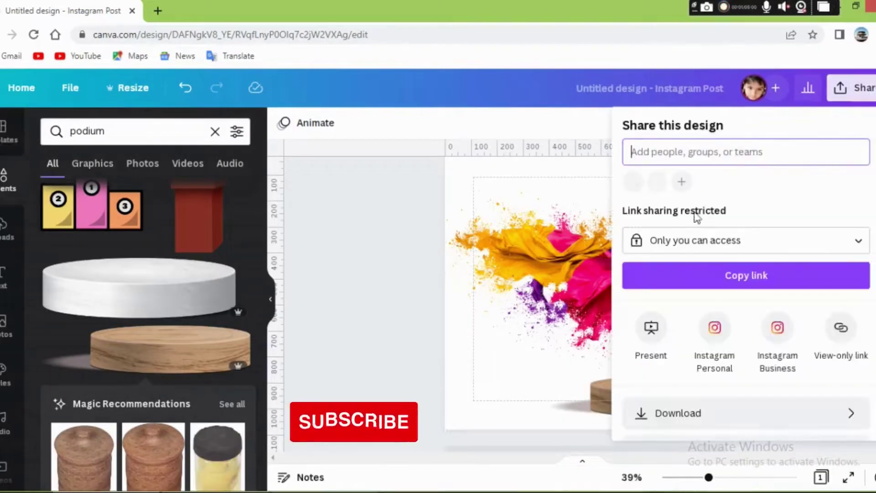
Download the finished design as a PNG at 1080 × 1080 px
left_click(774, 416)
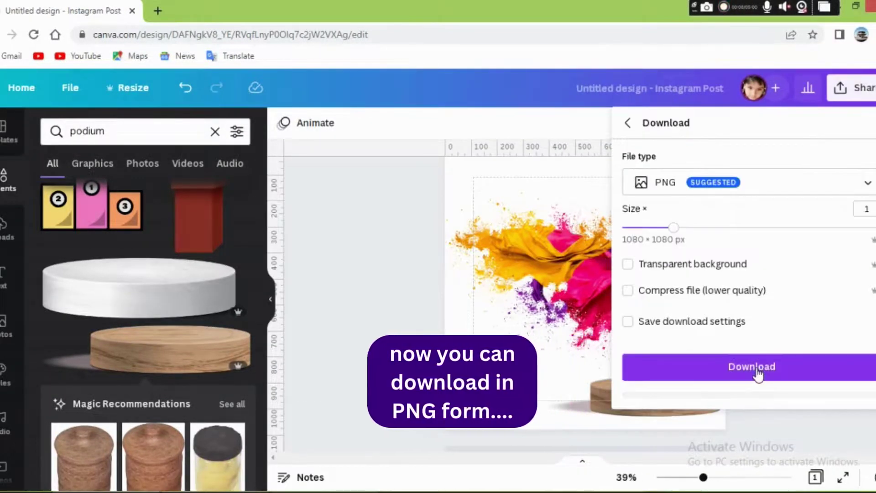
left_click(758, 372)
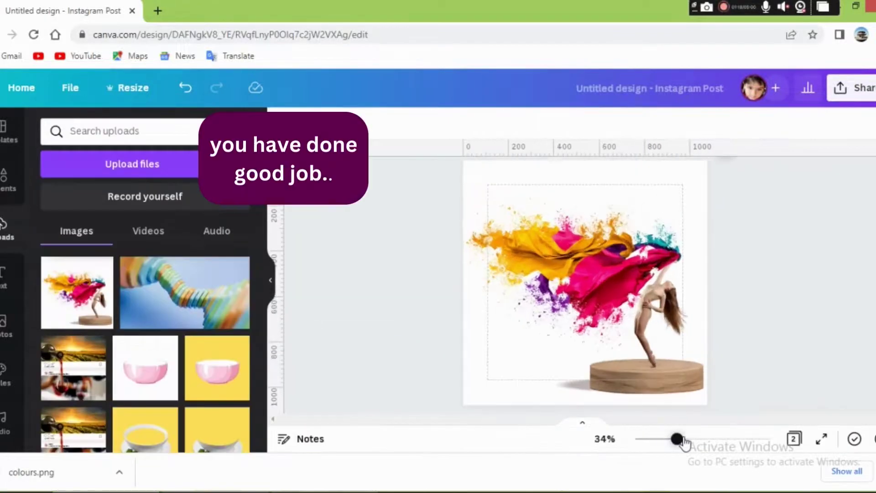
left_click_drag(677, 438, 691, 438)
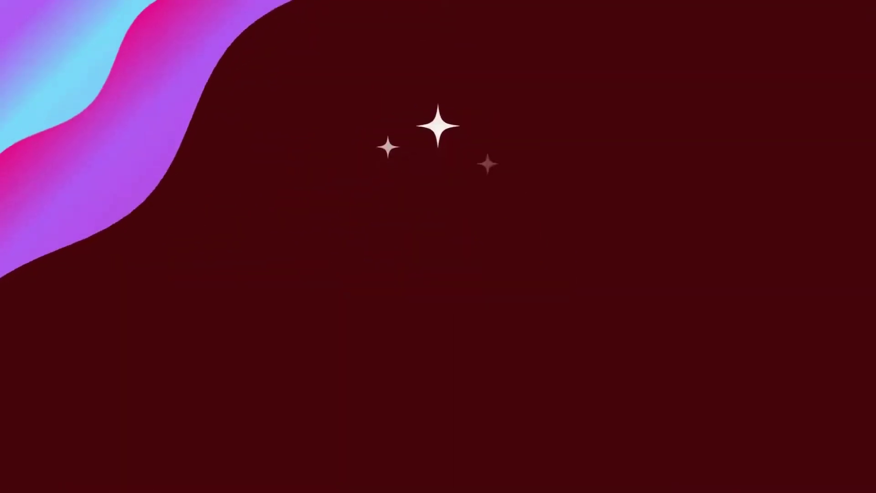